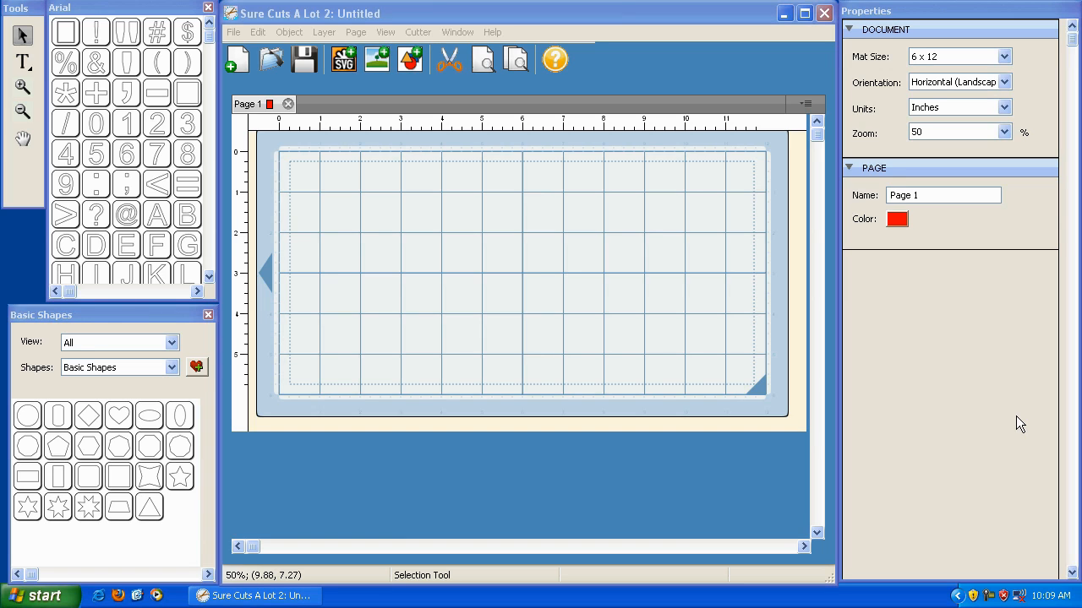
- Start a new Arial text entry on the left side of the mat for the word LOVE
click(674, 17)
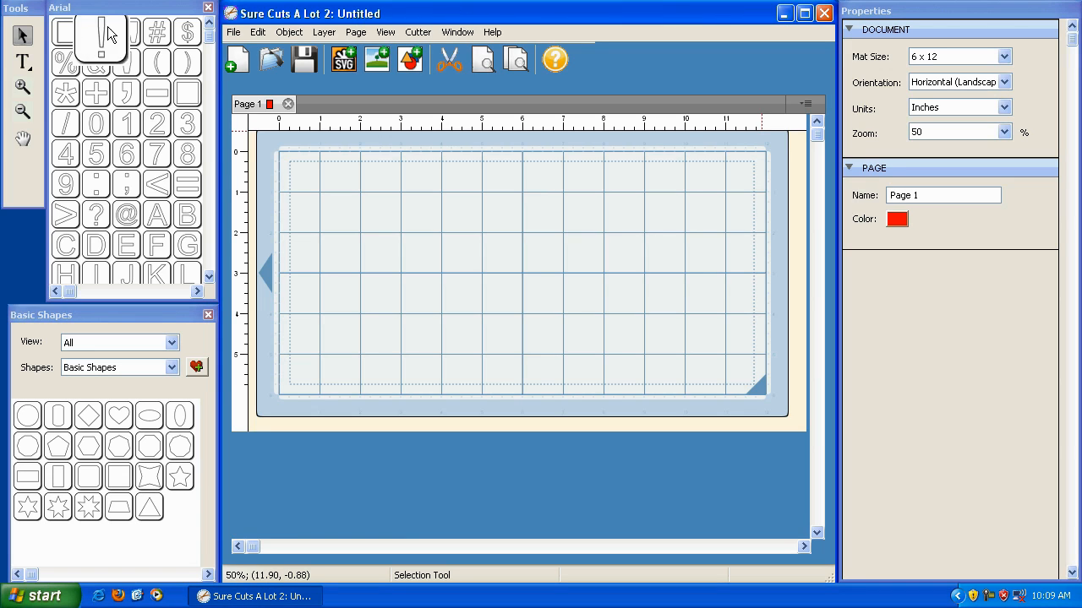
click(23, 63)
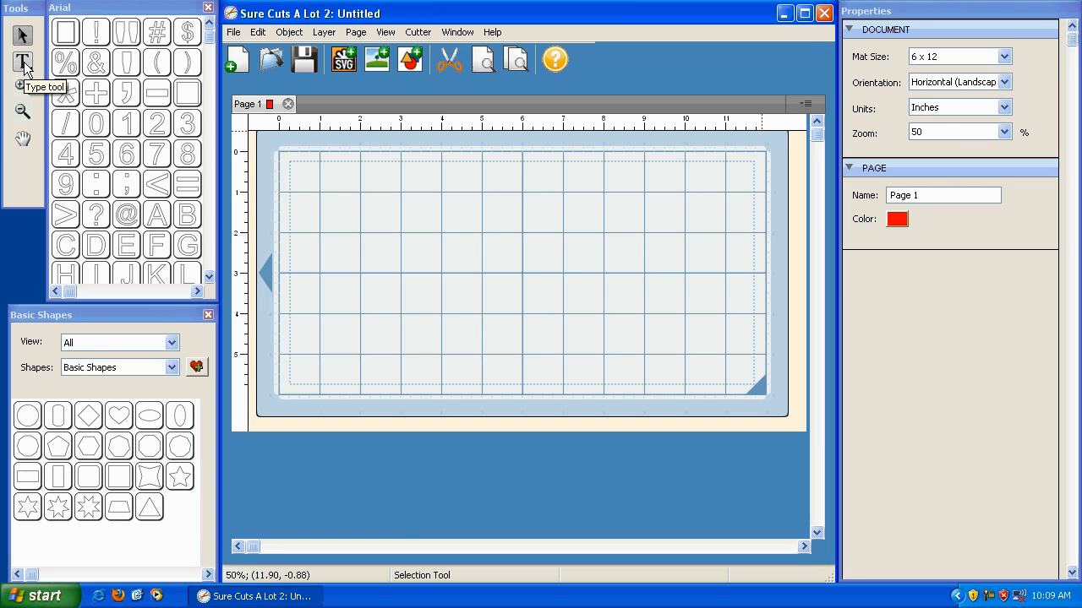
click(24, 66)
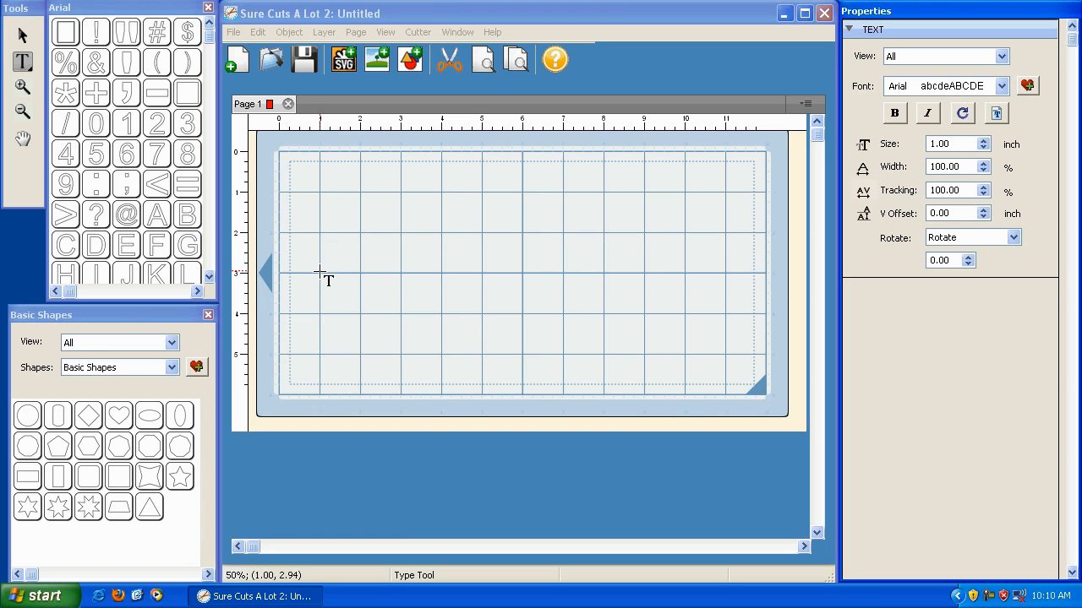
click(319, 272)
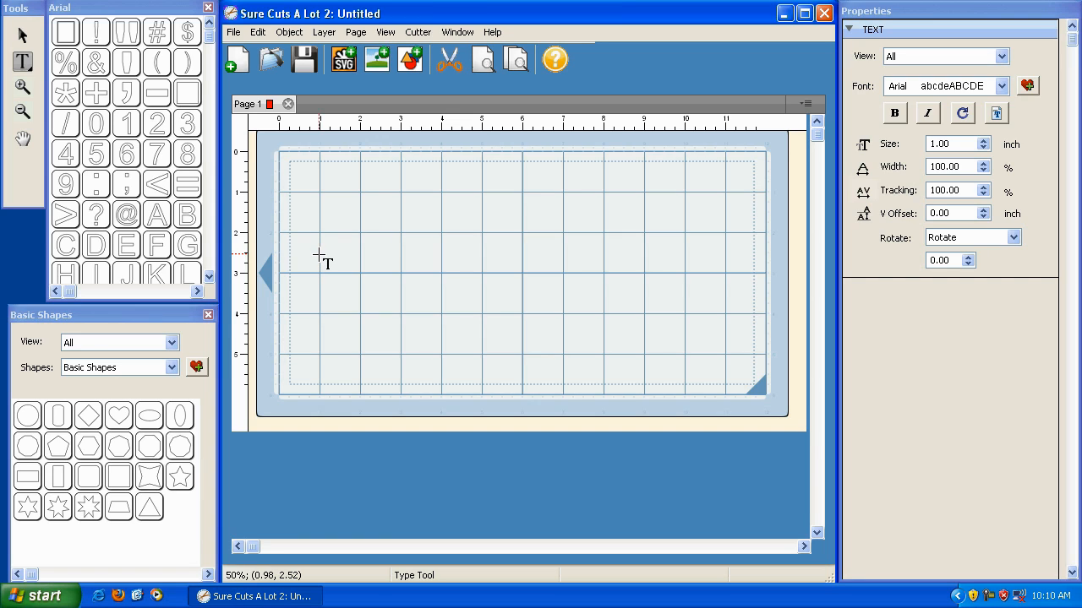
text(LOVE)
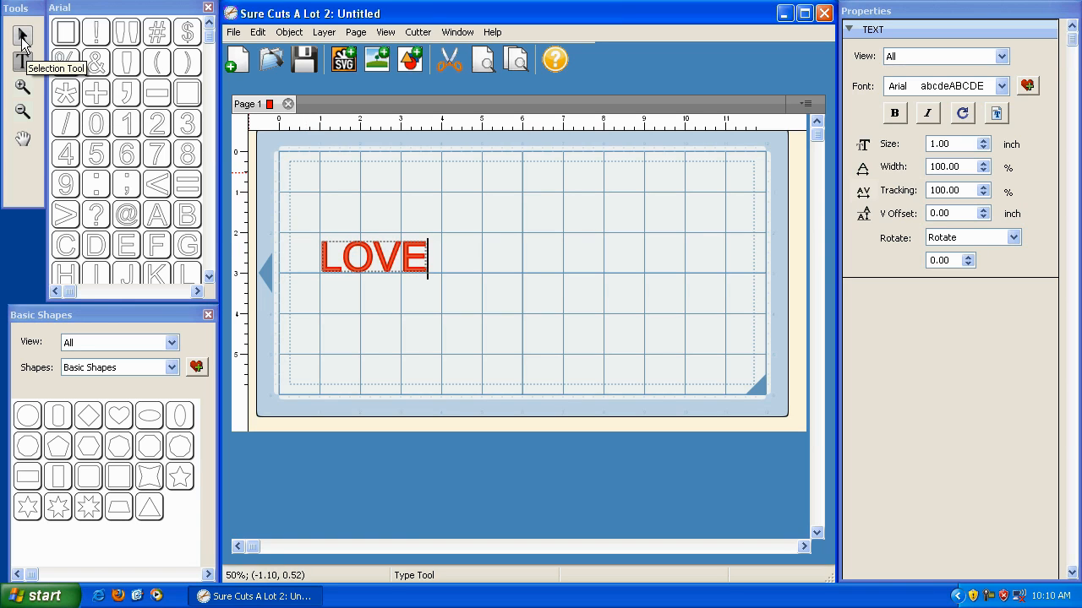
- Select LOVE and drag it right, experimenting with stretching and tilting it
click(21, 35)
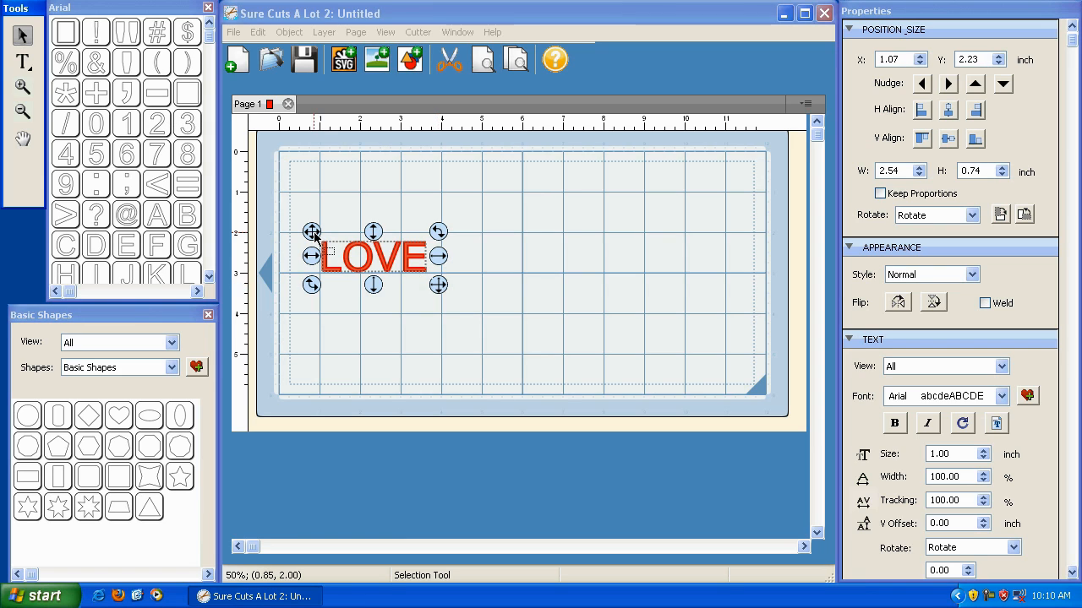
drag(314, 236, 449, 273)
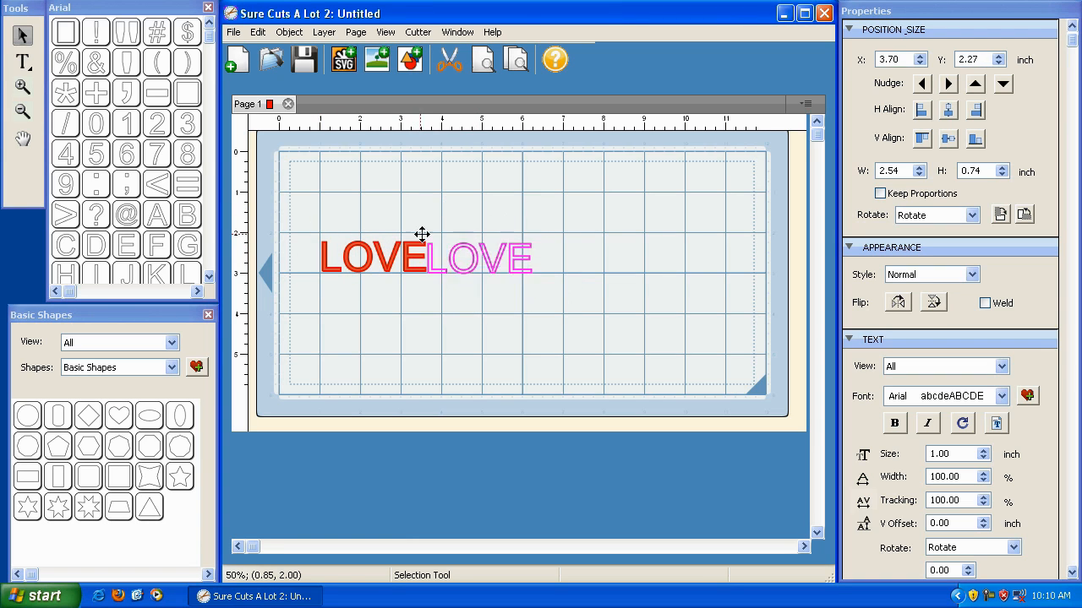
mouse_move(449, 273)
mouse_down()
mouse_move(330, 288)
mouse_move(391, 278)
mouse_move(392, 203)
mouse_move(391, 322)
mouse_move(391, 205)
mouse_move(456, 196)
mouse_move(458, 217)
mouse_move(456, 201)
mouse_move(511, 223)
mouse_move(681, 225)
mouse_move(457, 223)
mouse_move(482, 277)
mouse_move(597, 333)
mouse_move(654, 343)
mouse_move(563, 314)
mouse_move(457, 256)
mouse_move(555, 314)
mouse_move(450, 252)
mouse_up()
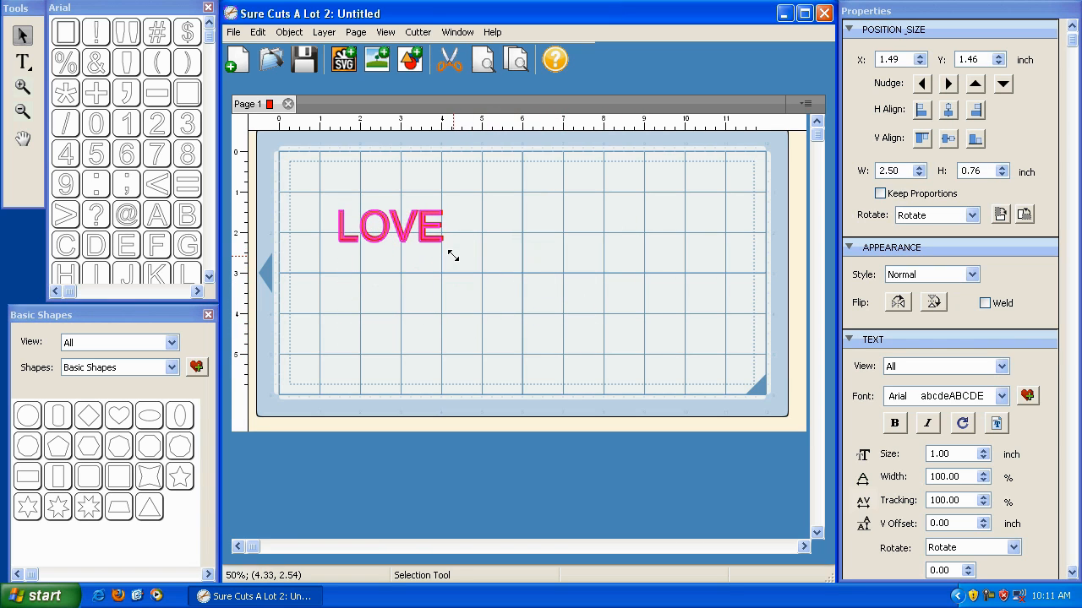
mouse_move(391, 248)
mouse_down()
mouse_move(399, 408)
mouse_move(396, 258)
mouse_move(330, 258)
mouse_move(336, 288)
mouse_move(317, 224)
mouse_move(320, 252)
mouse_move(573, 230)
mouse_up()
click(394, 249)
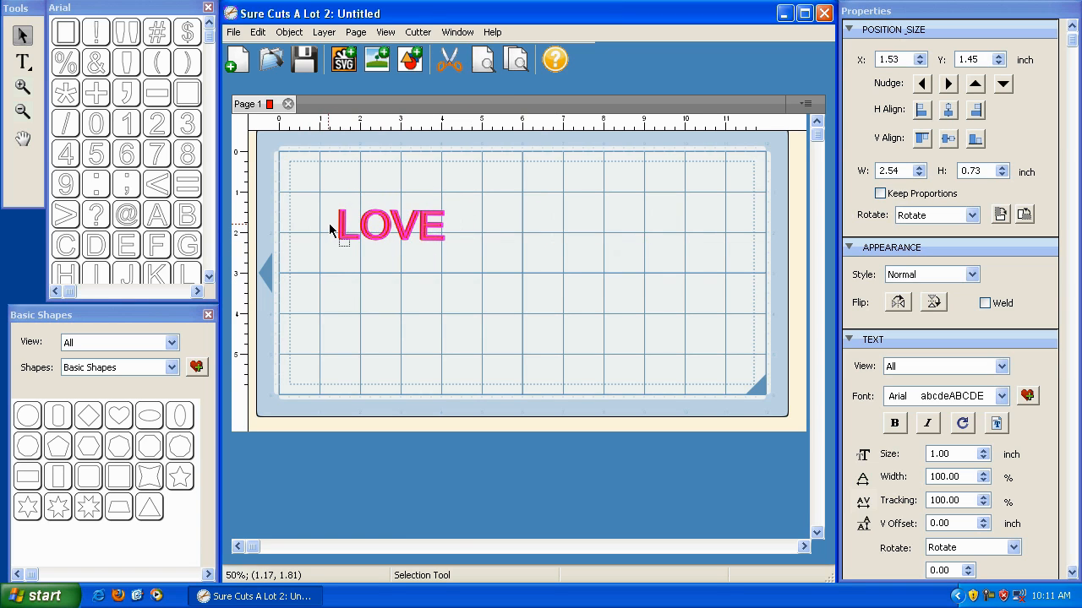
- Move LOVE back and place it near the centre of the mat, then deselect it
drag(573, 230, 329, 229)
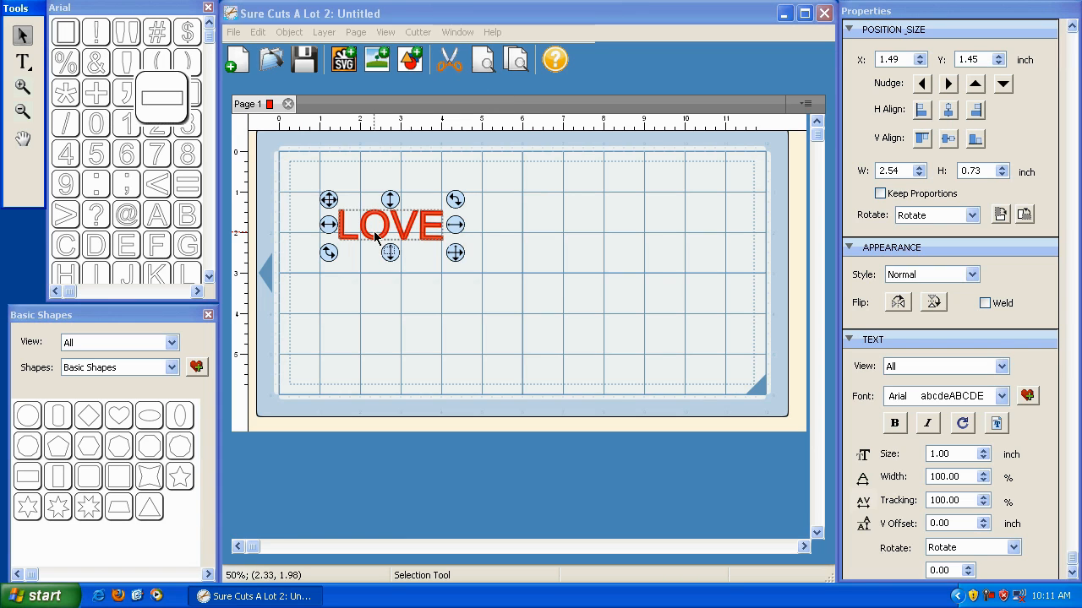
drag(329, 200, 403, 227)
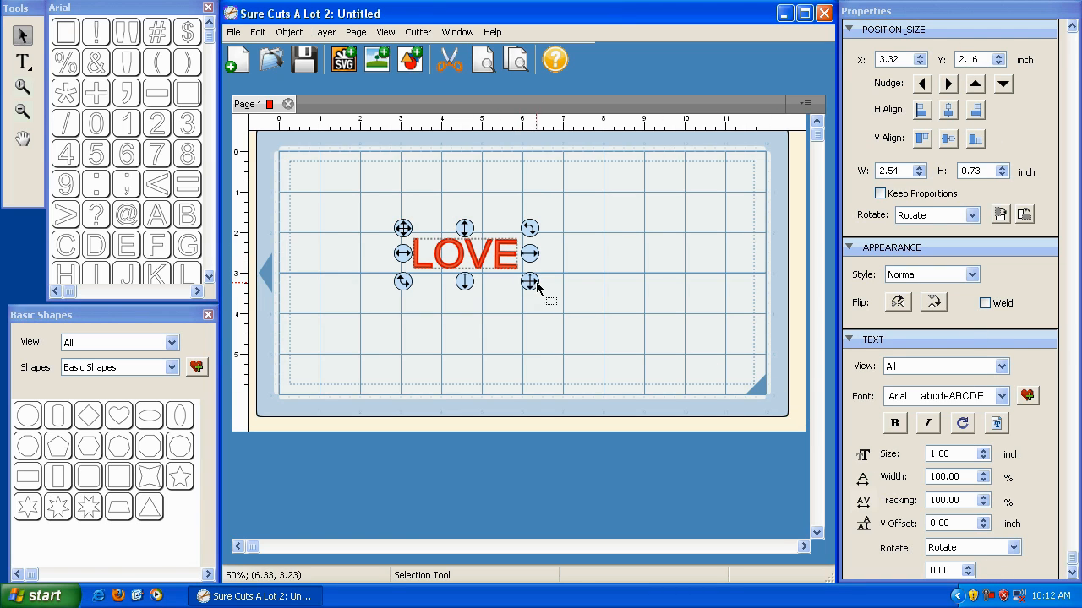
click(595, 254)
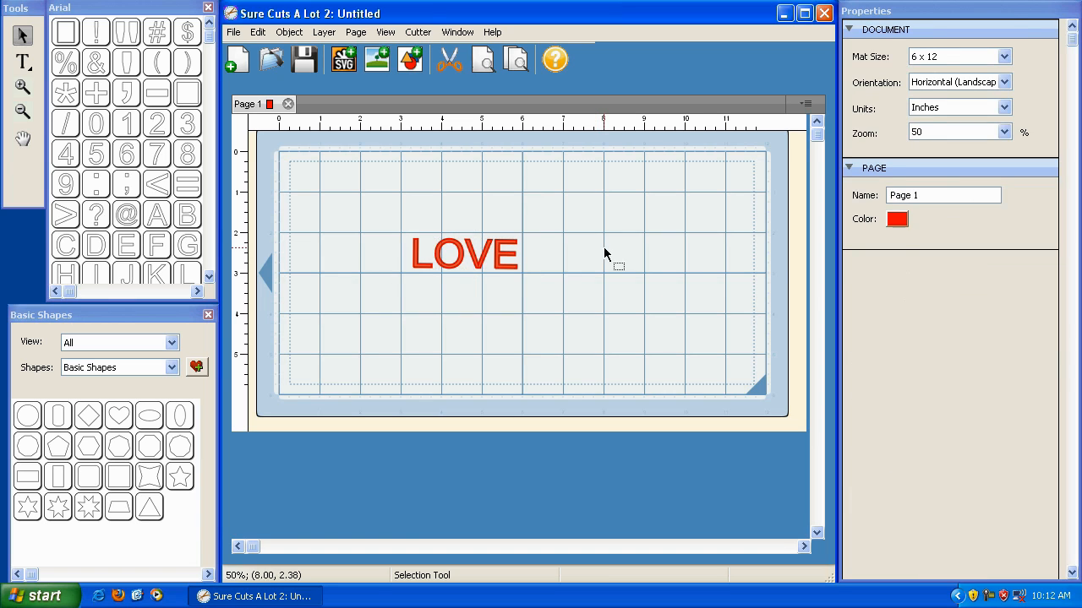
click(460, 254)
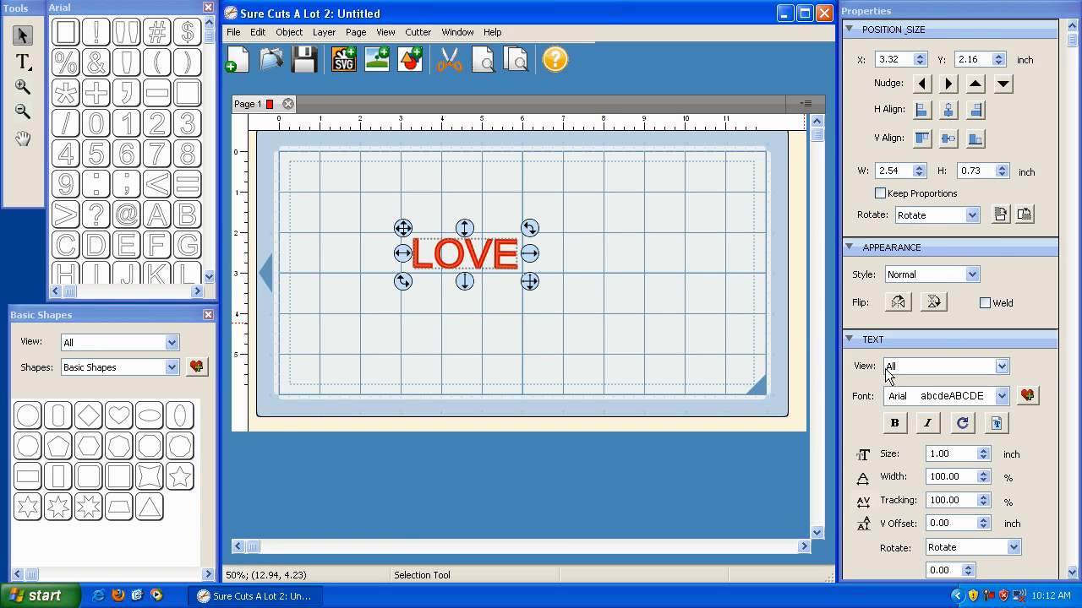
click(895, 424)
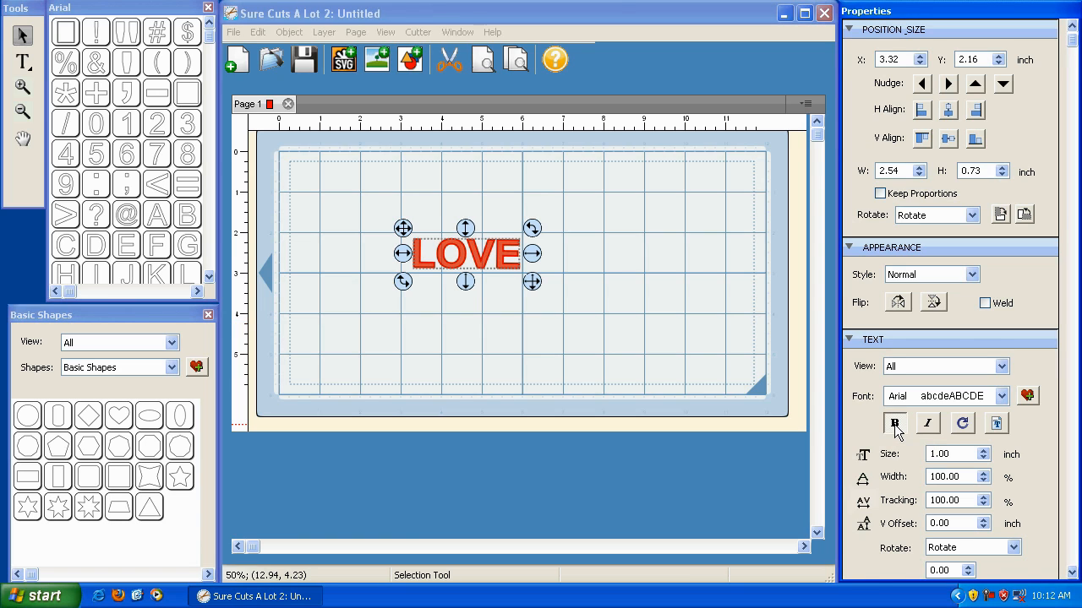
click(895, 425)
click(927, 426)
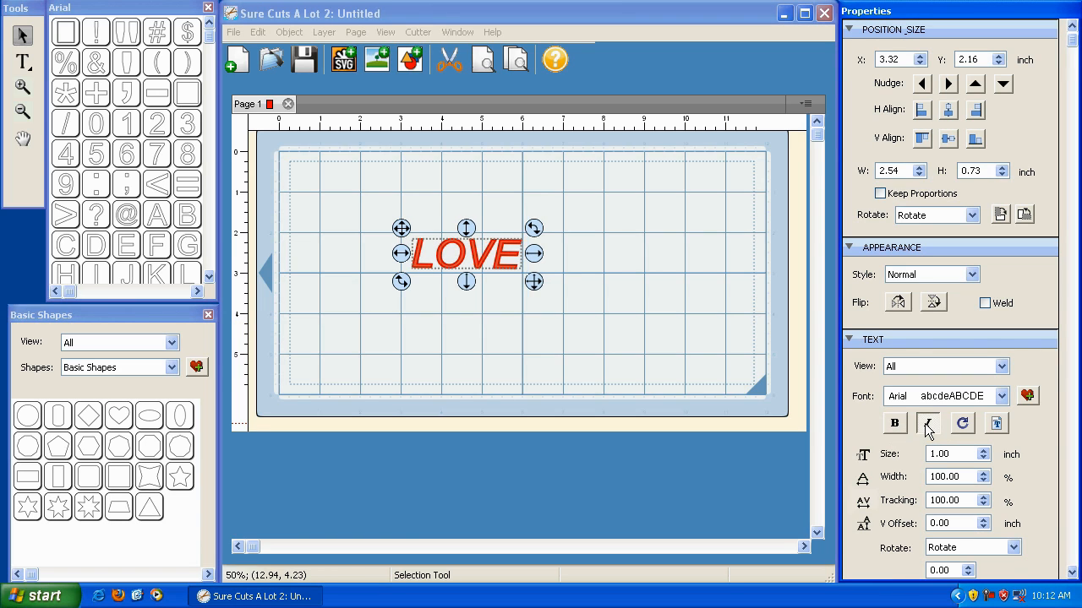
click(927, 426)
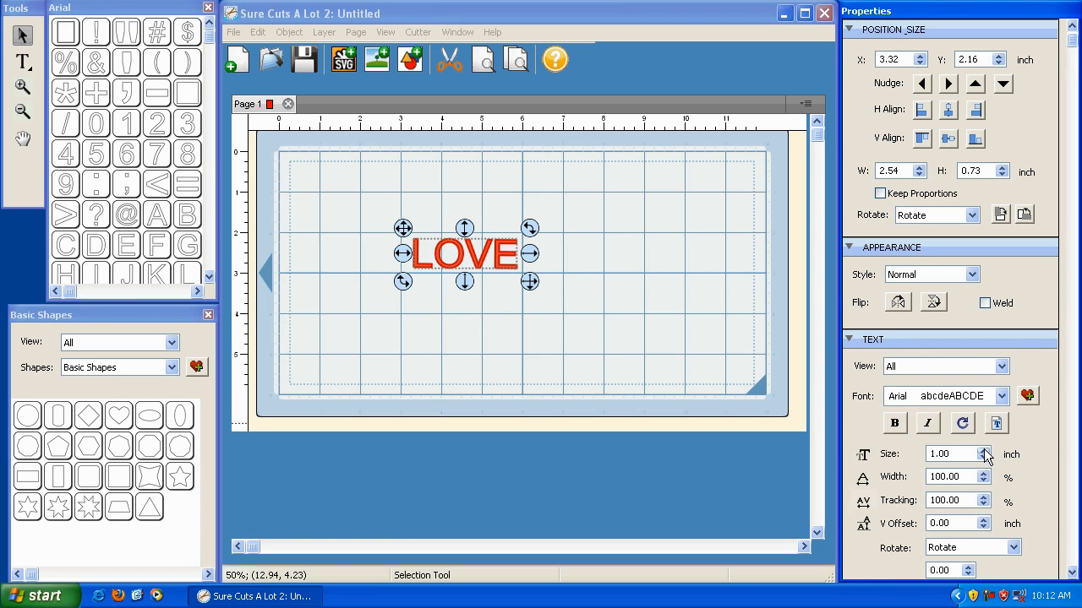
click(983, 451)
click(984, 451)
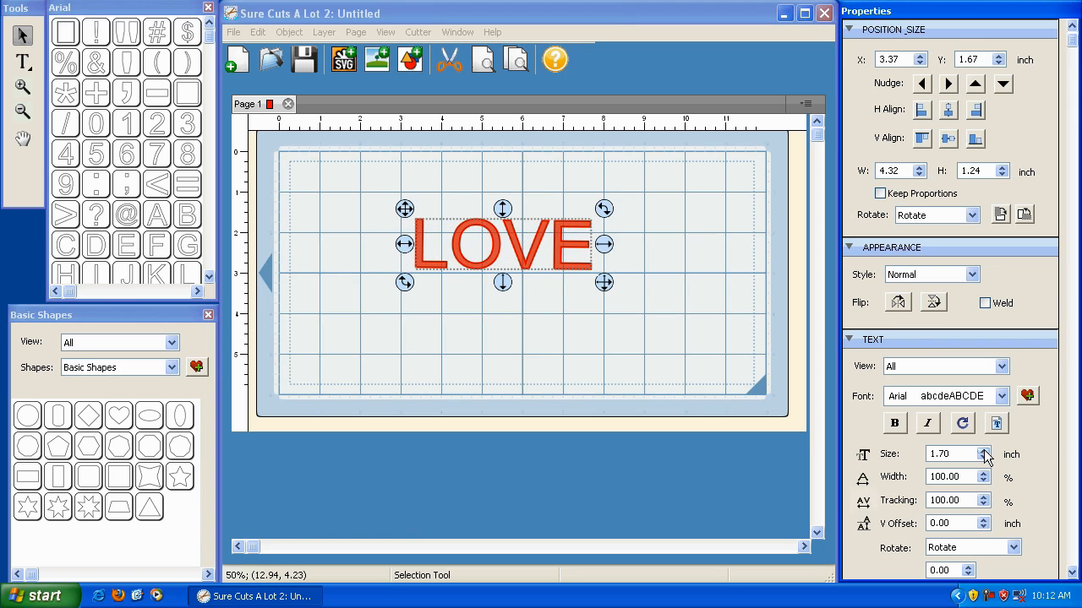
click(984, 458)
click(983, 458)
click(984, 458)
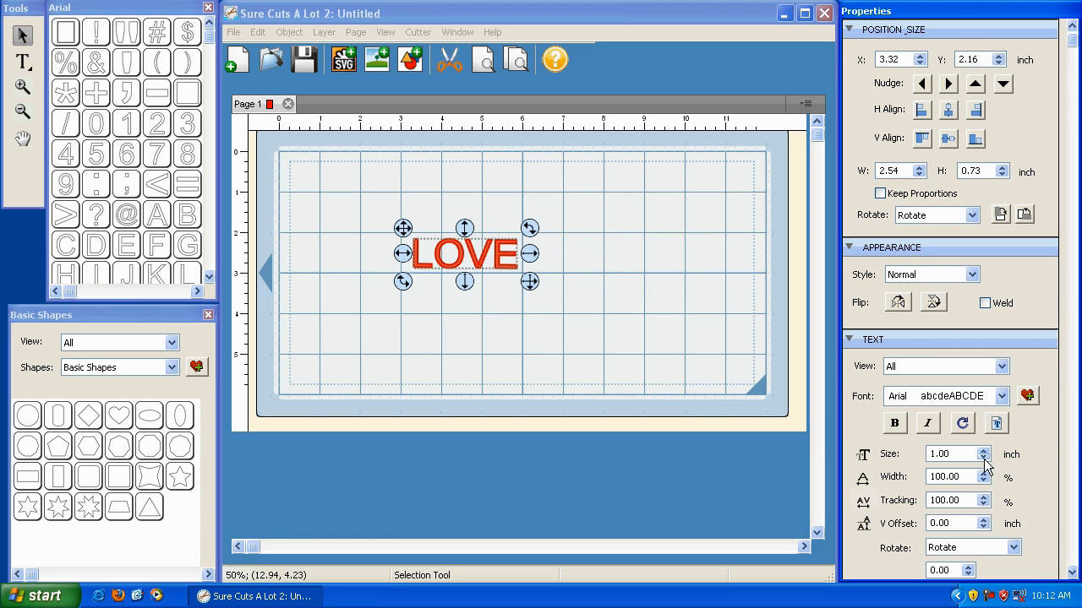
click(983, 450)
click(983, 451)
click(984, 458)
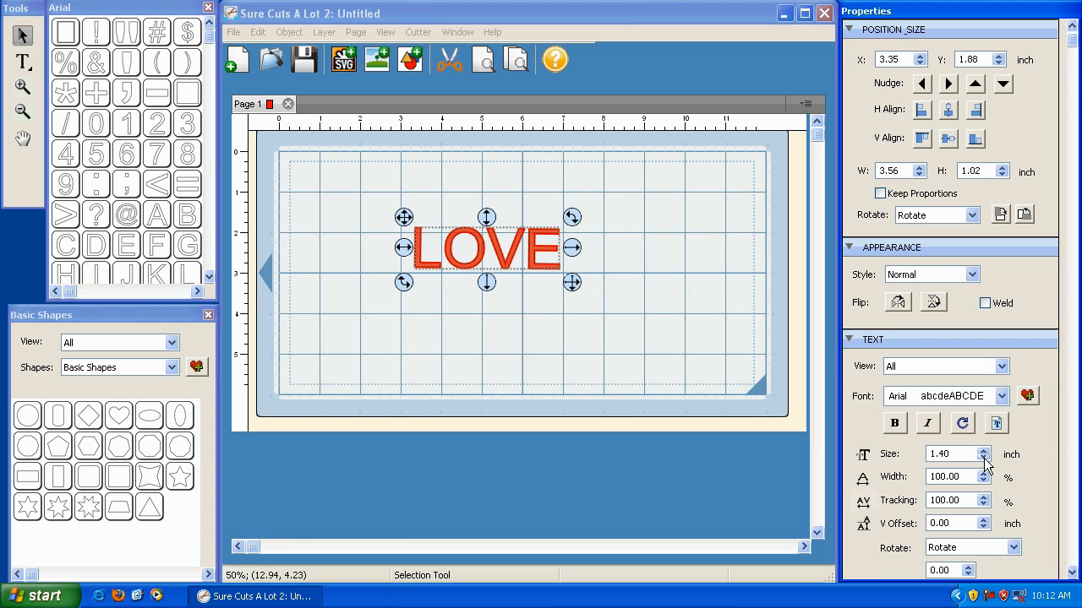
click(983, 458)
drag(953, 455, 915, 456)
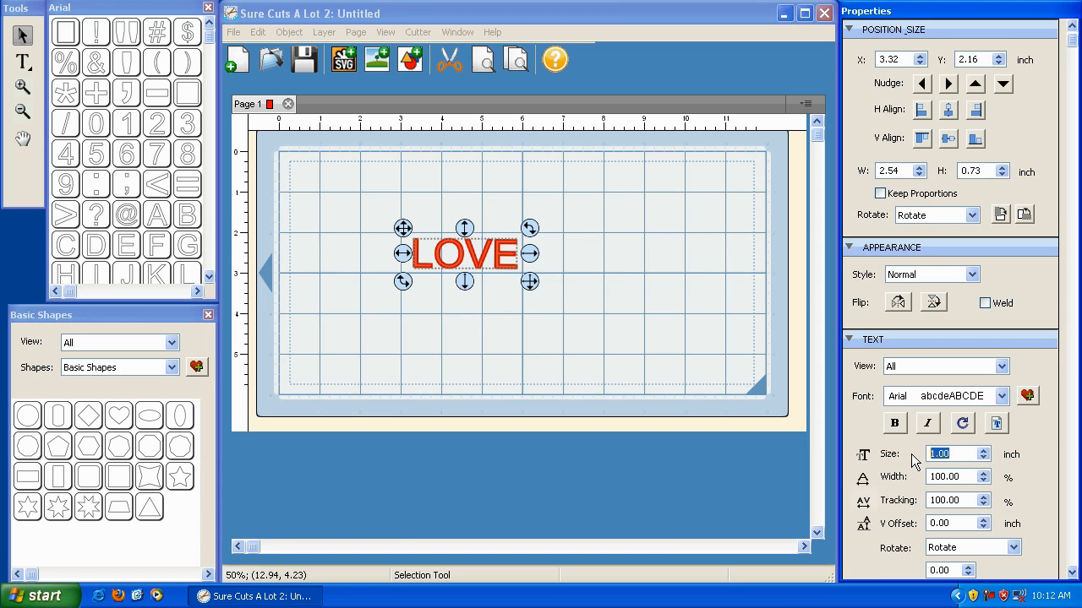
text(3)
key(Tab)
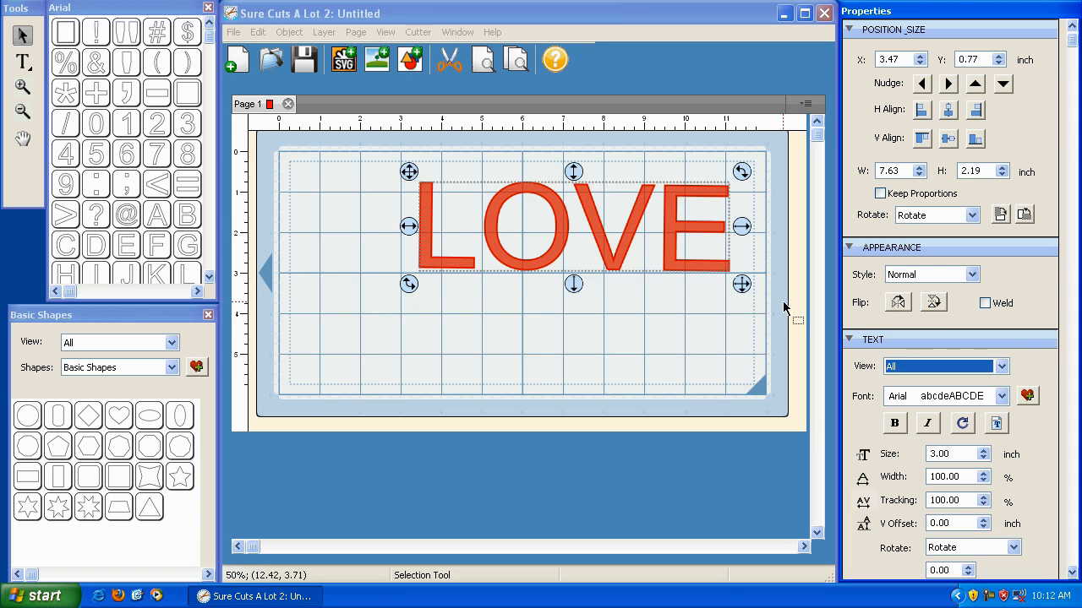
drag(412, 172, 336, 218)
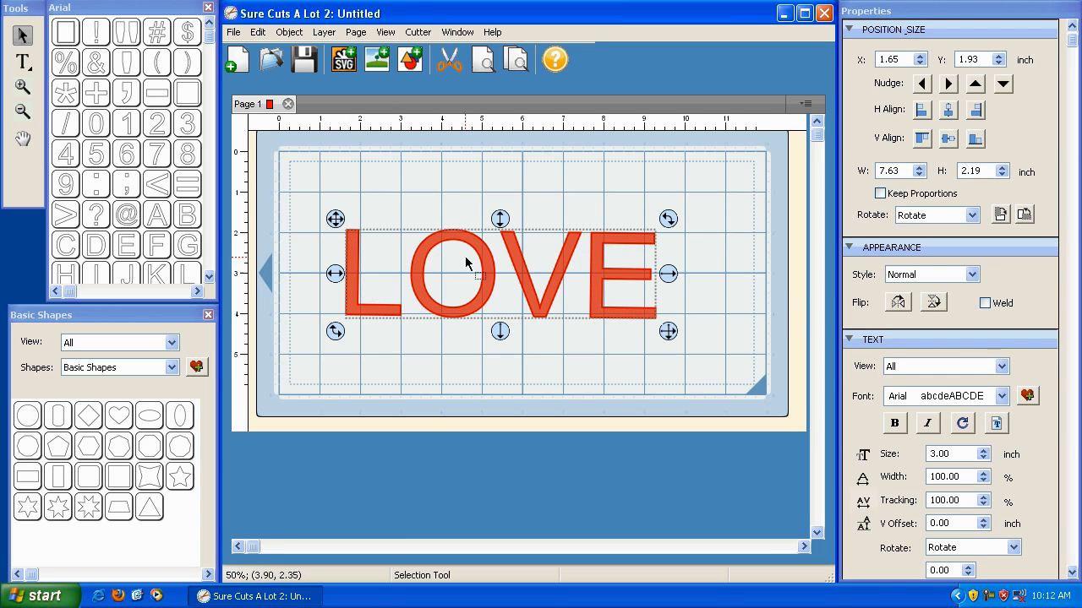
click(985, 478)
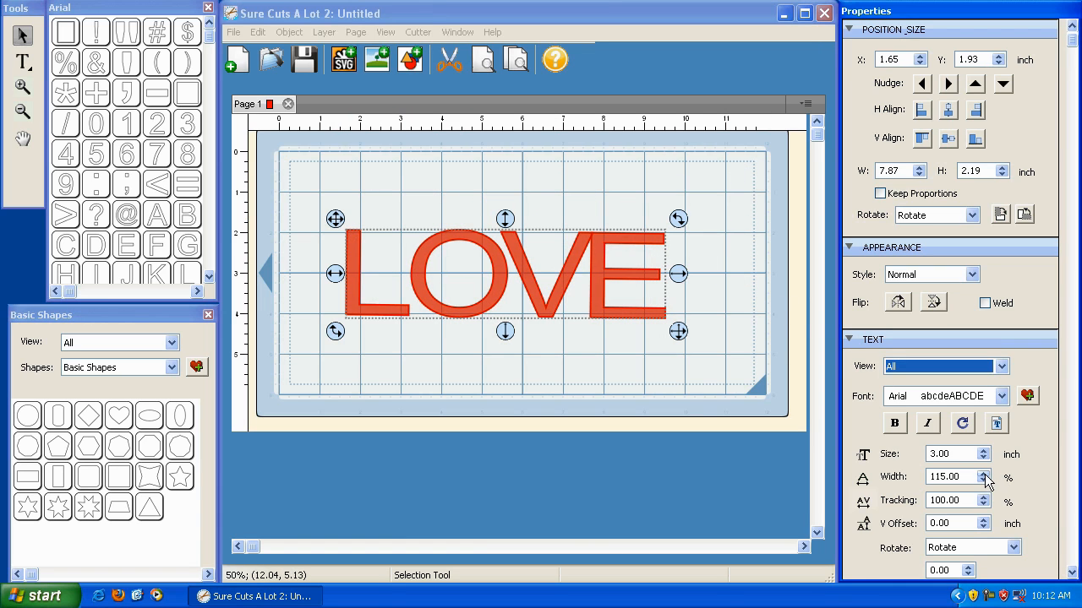
click(984, 481)
click(984, 481)
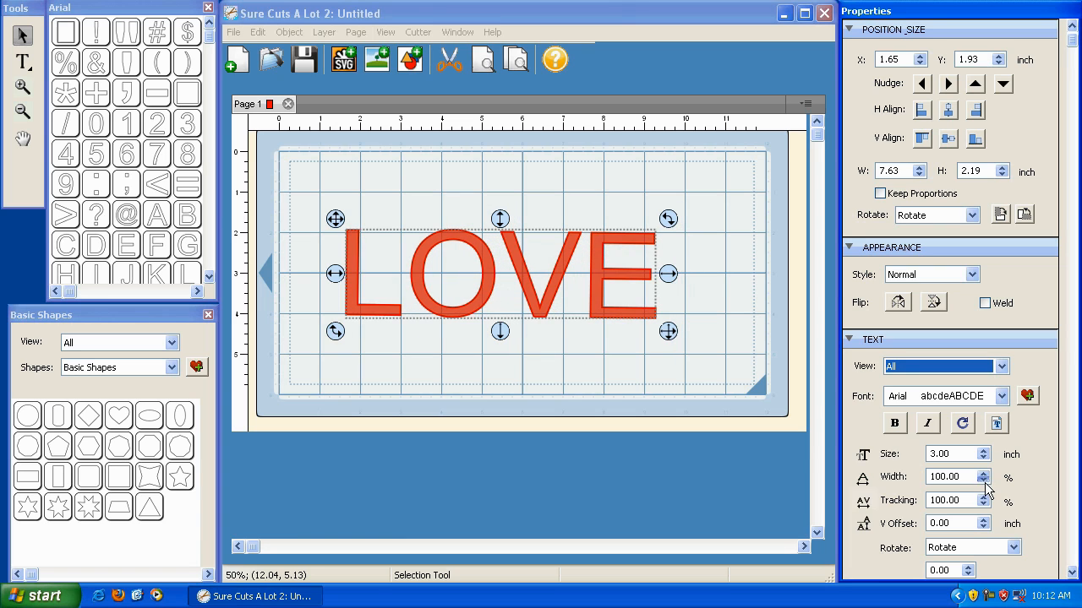
click(985, 498)
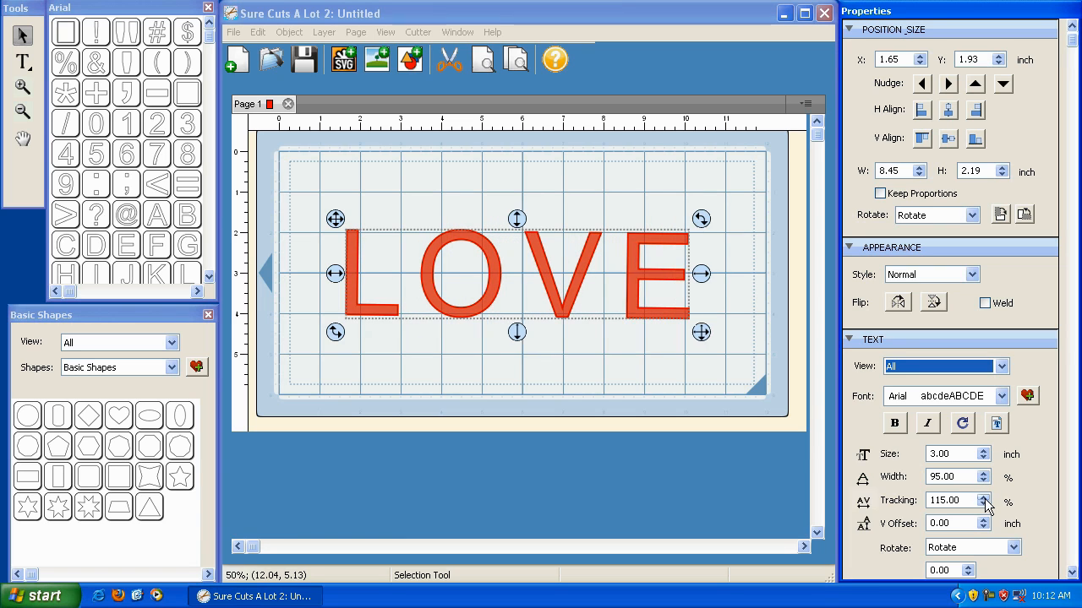
click(983, 498)
click(983, 504)
click(984, 504)
click(984, 504)
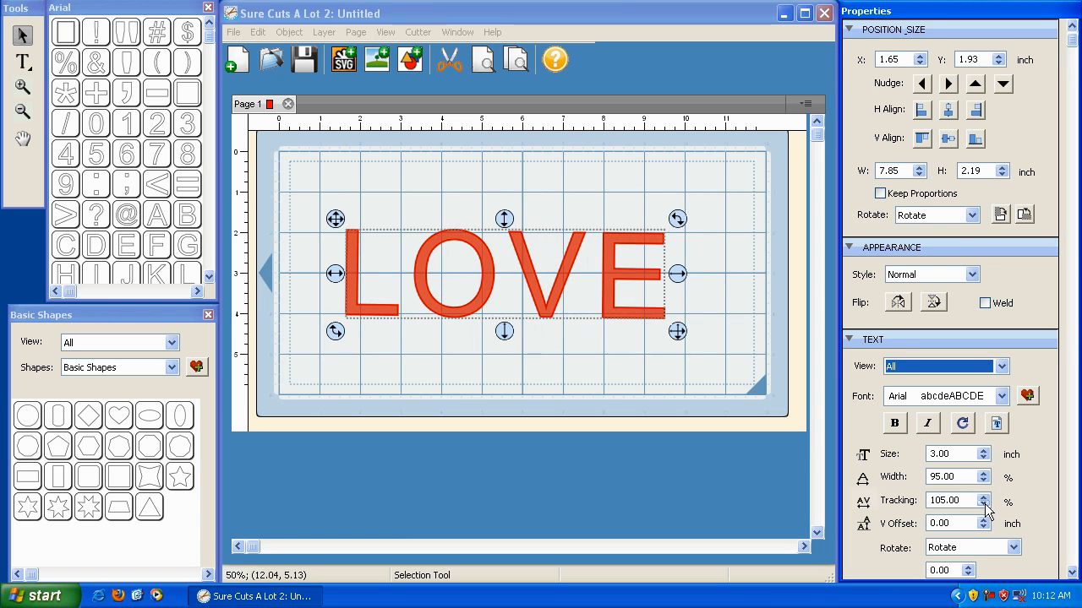
click(984, 519)
click(985, 519)
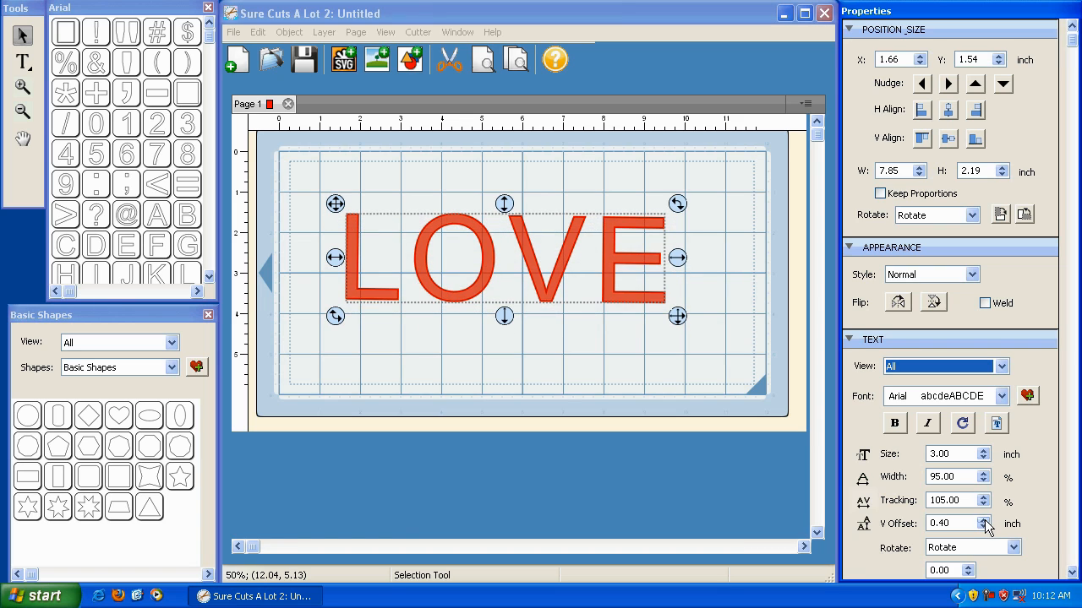
click(985, 520)
click(985, 520)
click(983, 527)
click(983, 527)
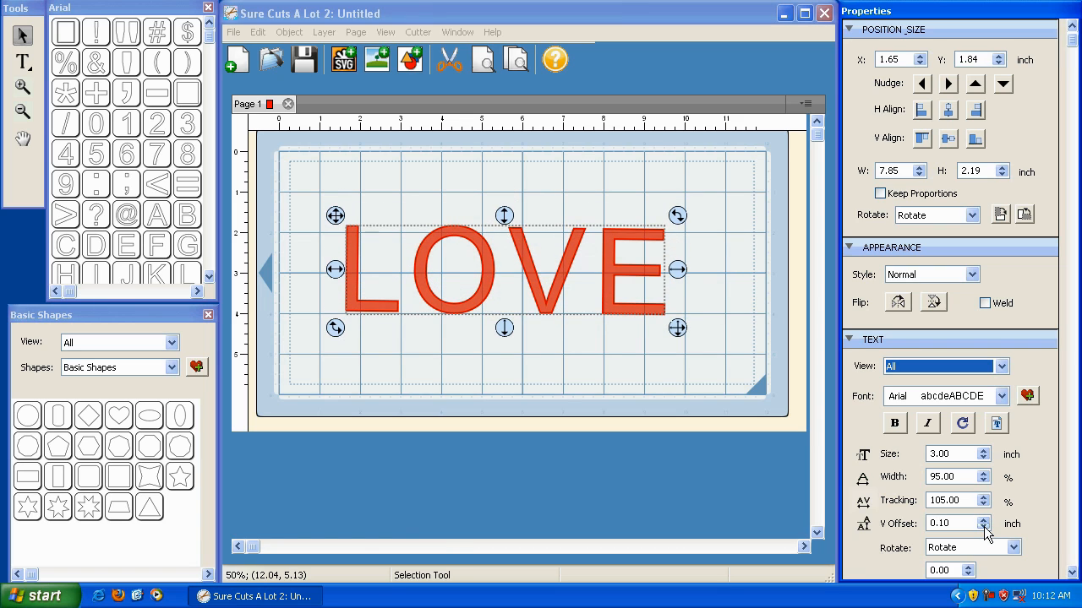
click(984, 527)
click(1013, 548)
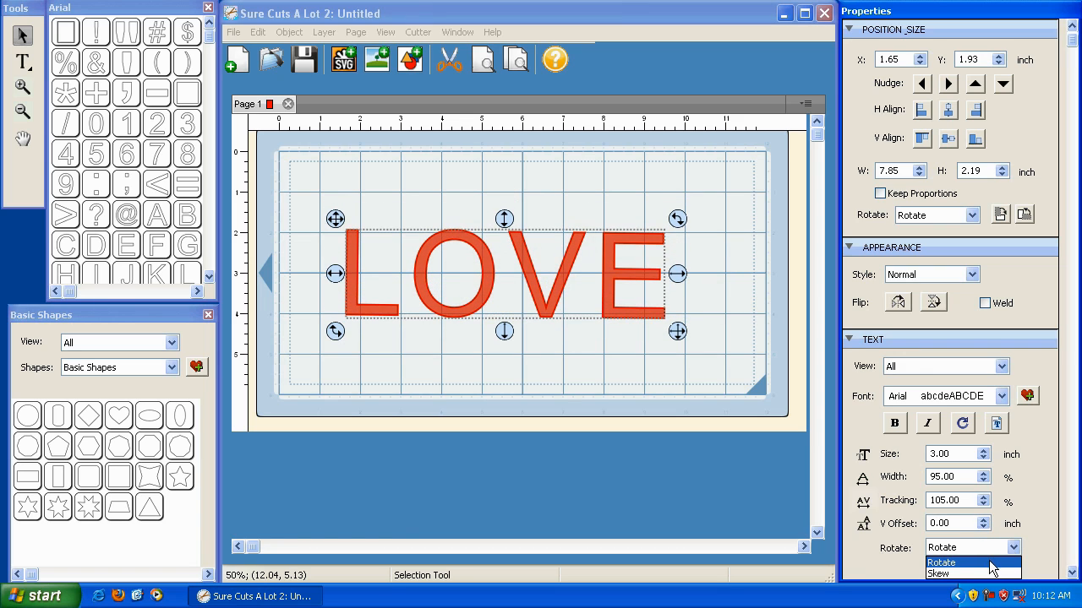
click(989, 560)
click(968, 568)
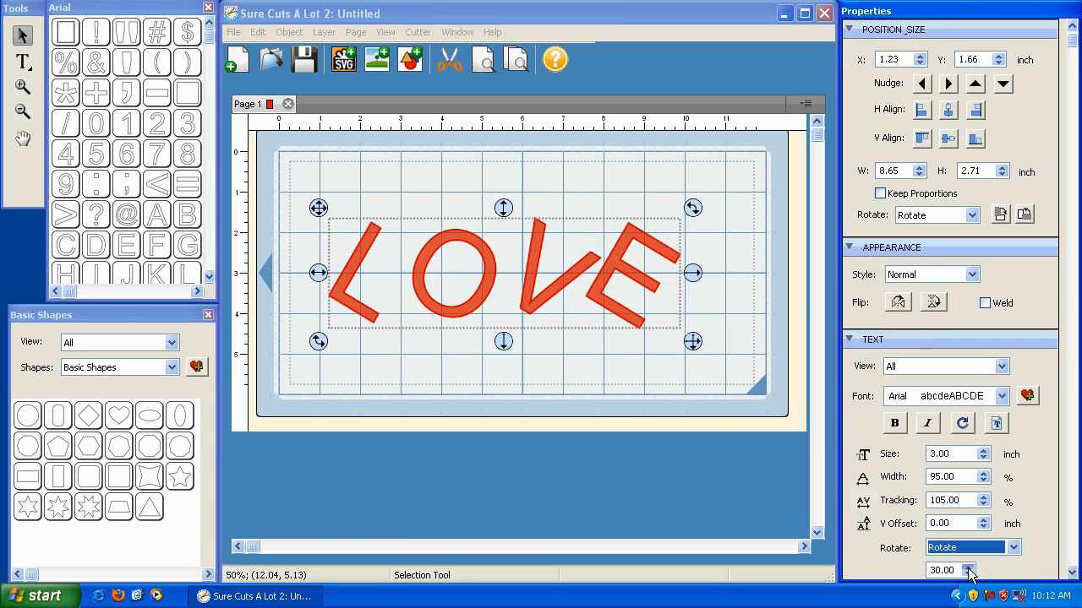
click(969, 567)
click(969, 574)
click(968, 574)
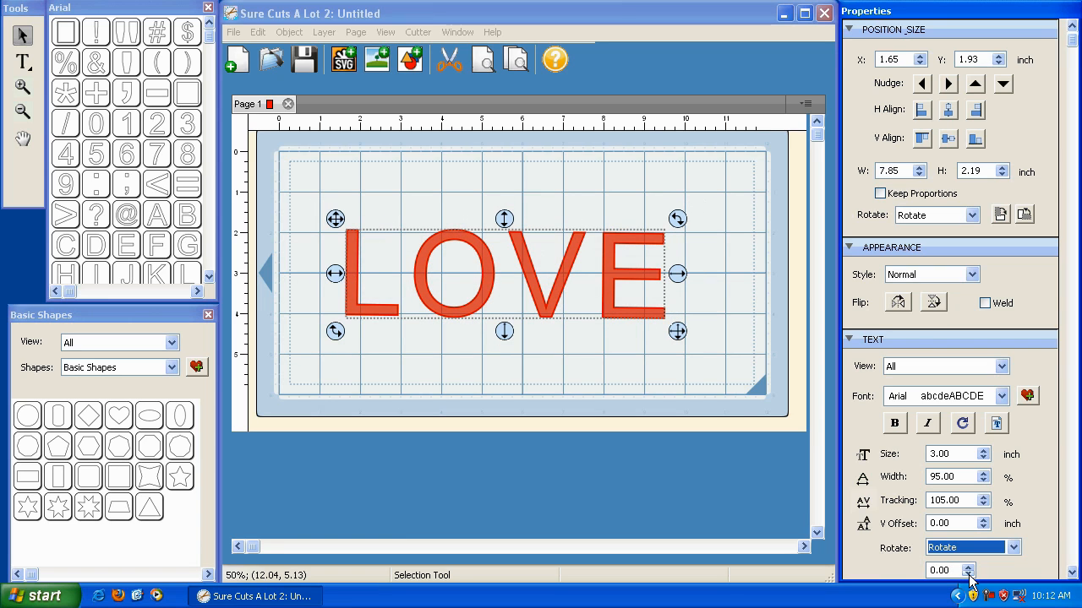
click(968, 566)
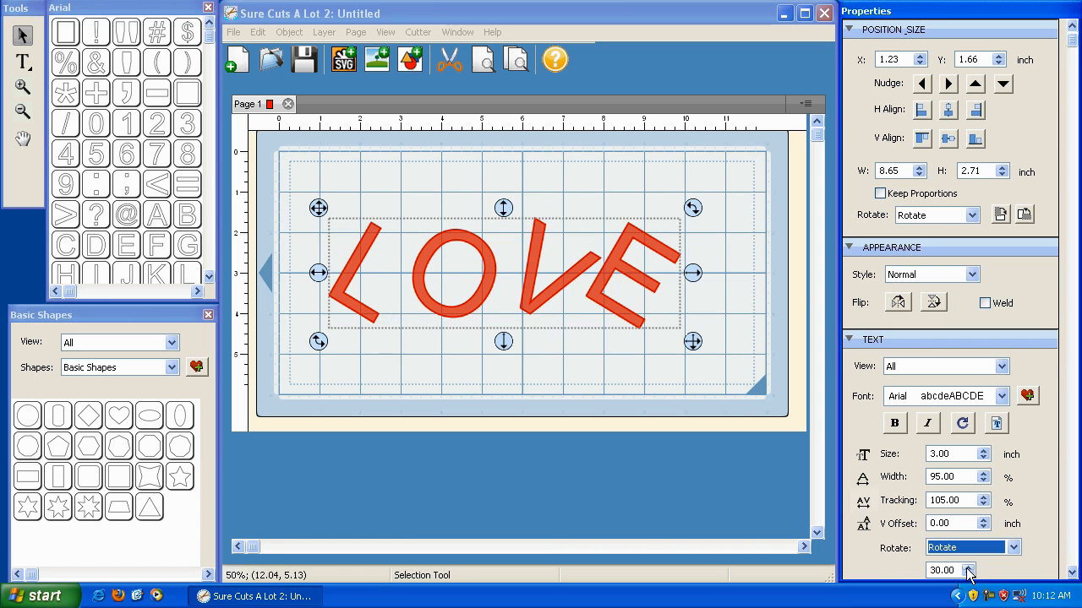
click(968, 574)
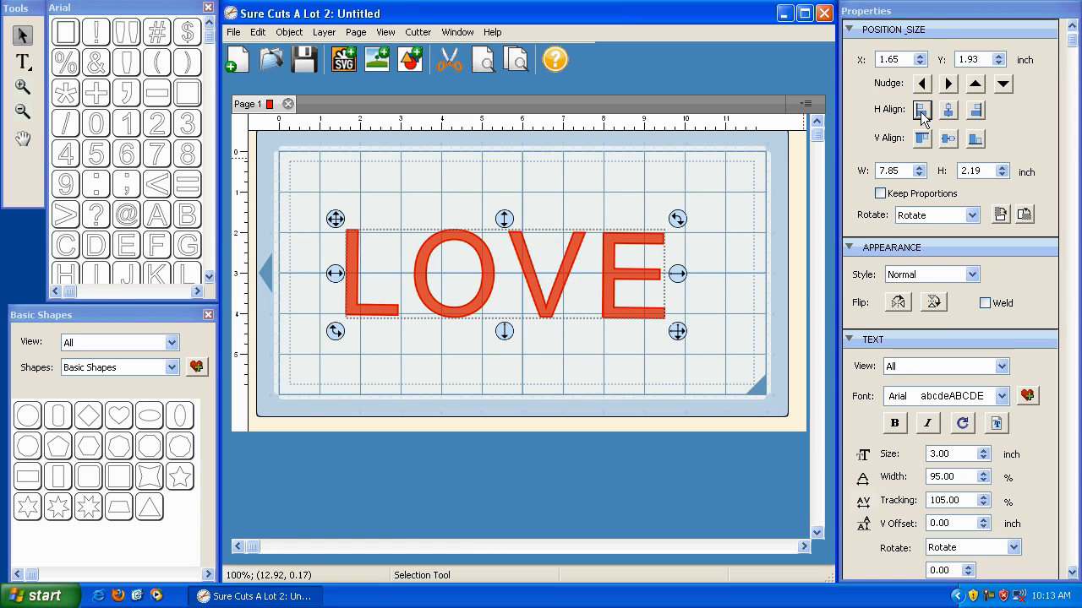
- Try the H and V Align buttons, then drag LOVE into the mat's upper middle
click(923, 118)
click(946, 113)
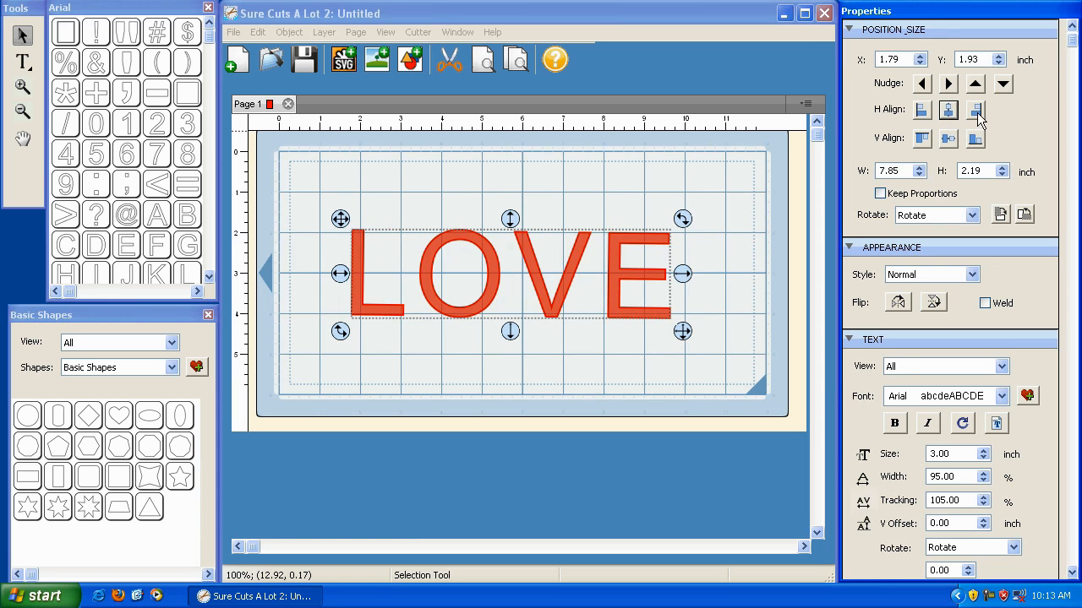
click(977, 114)
click(922, 140)
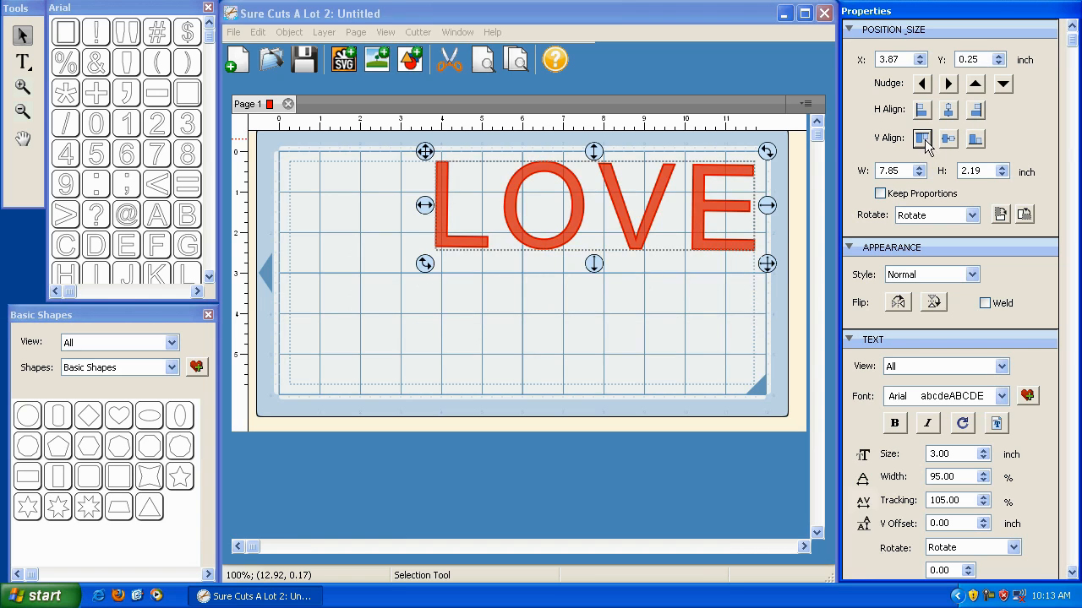
click(948, 140)
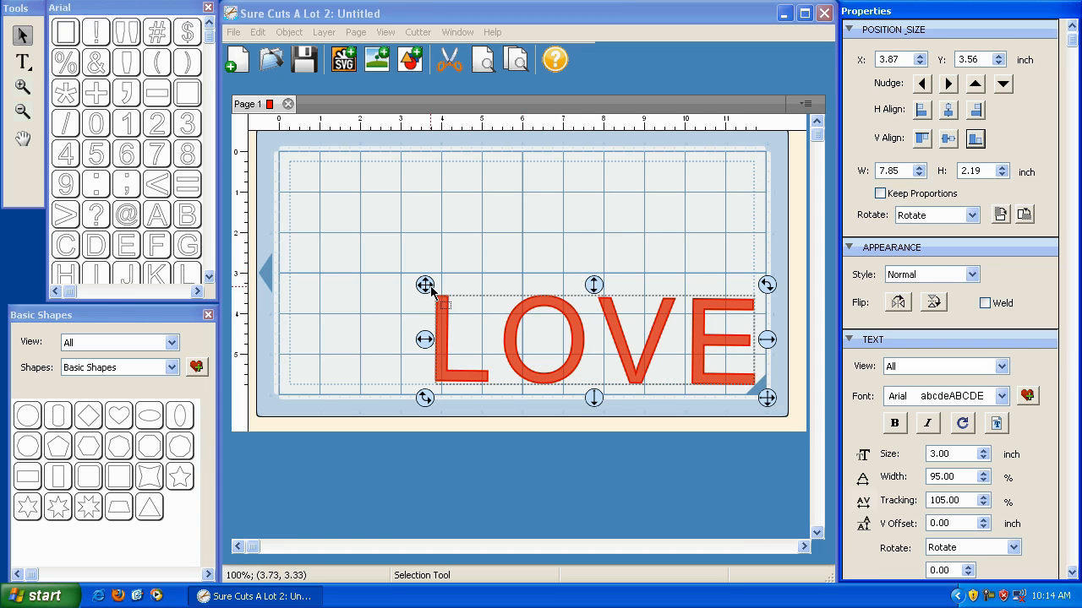
drag(425, 284, 356, 199)
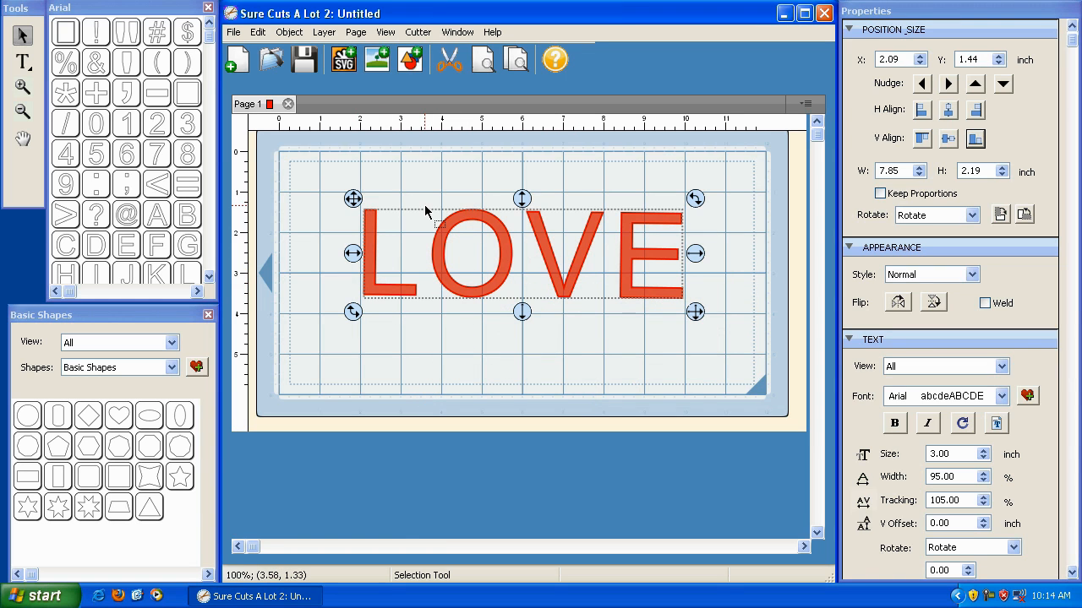
- Delete LOVE and place a fresh text insertion point on the empty mat
key(Delete)
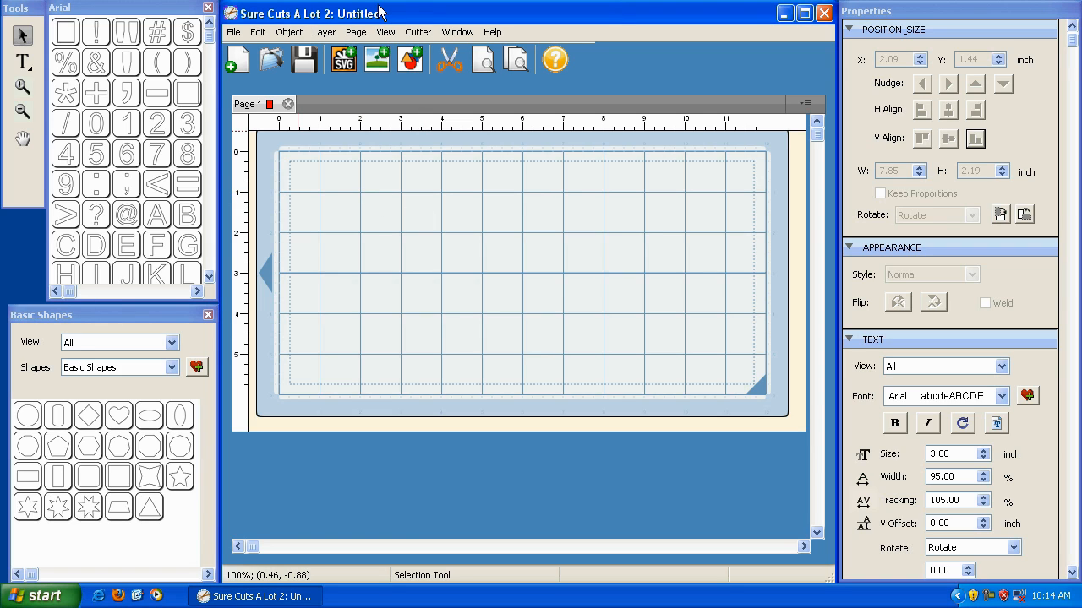
click(23, 64)
mouse_move(157, 123)
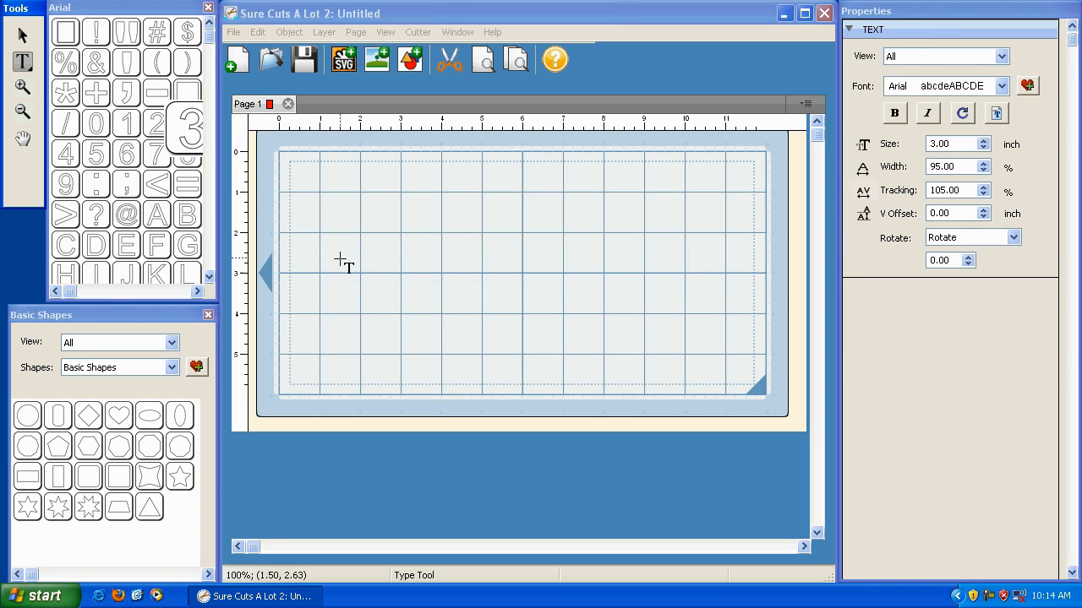
click(360, 273)
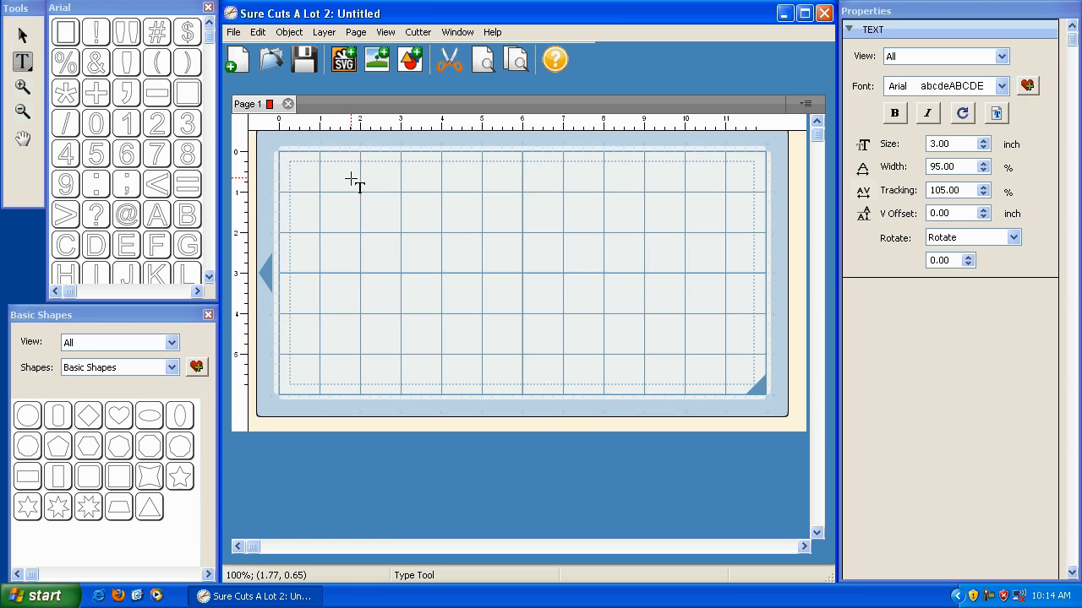
- Hide and reshow the Arial Font Table palette via the Window menu
click(154, 10)
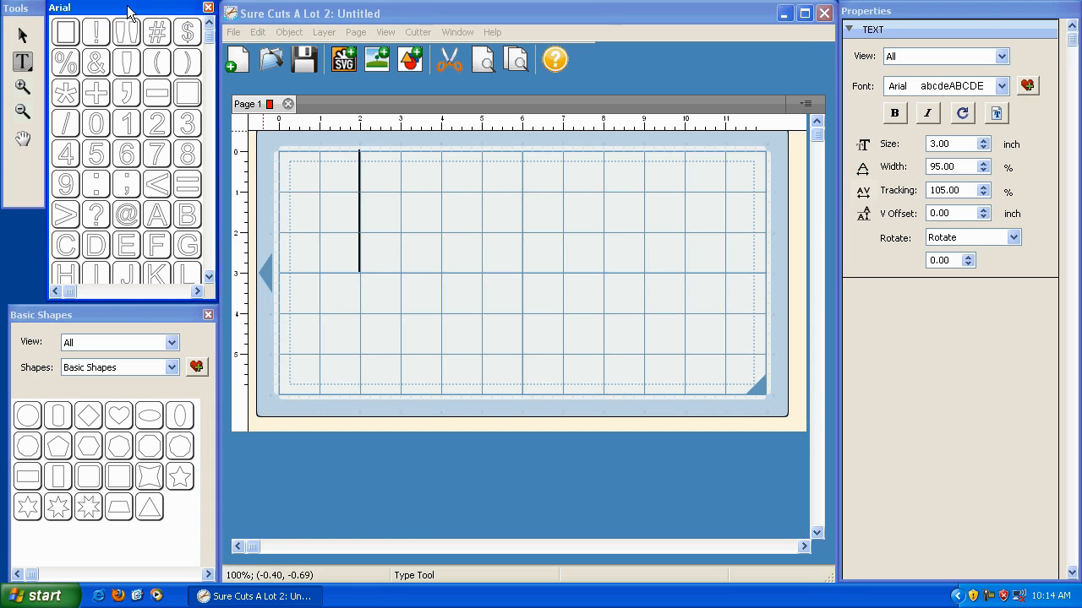
click(457, 33)
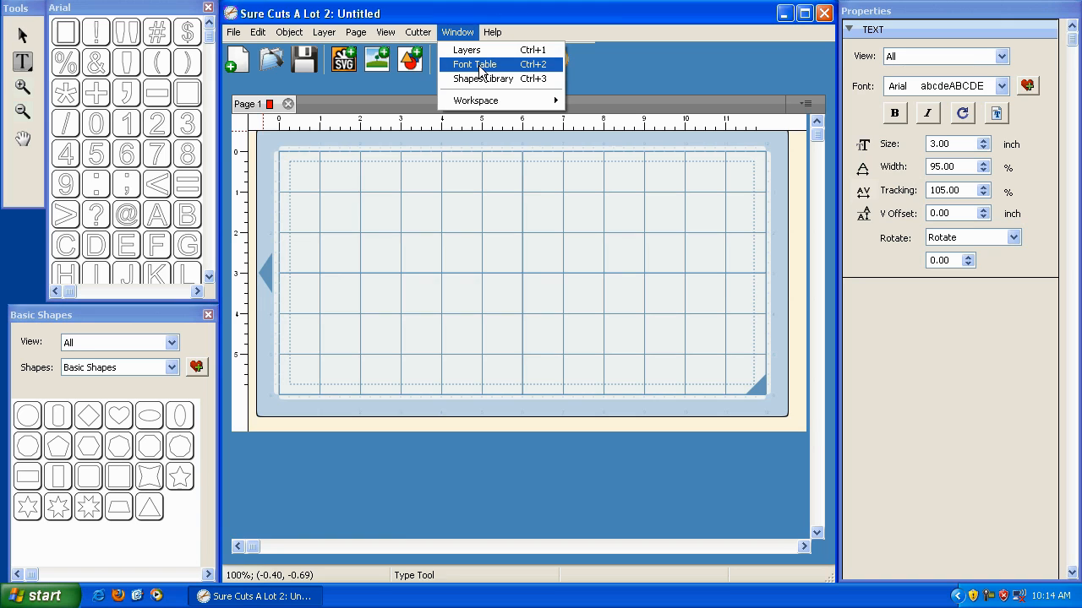
click(480, 66)
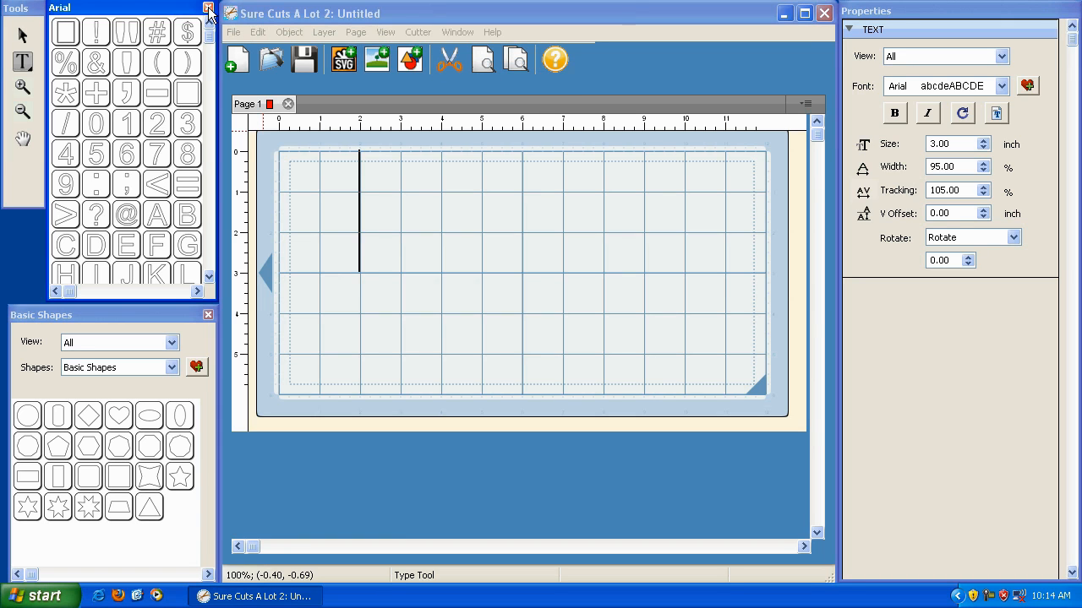
click(457, 32)
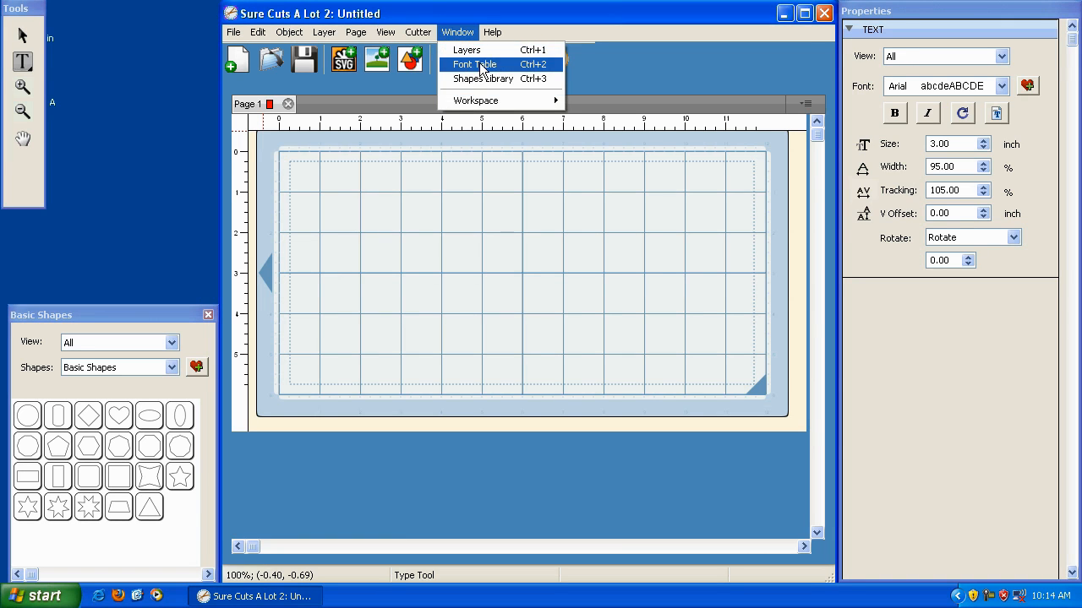
click(479, 65)
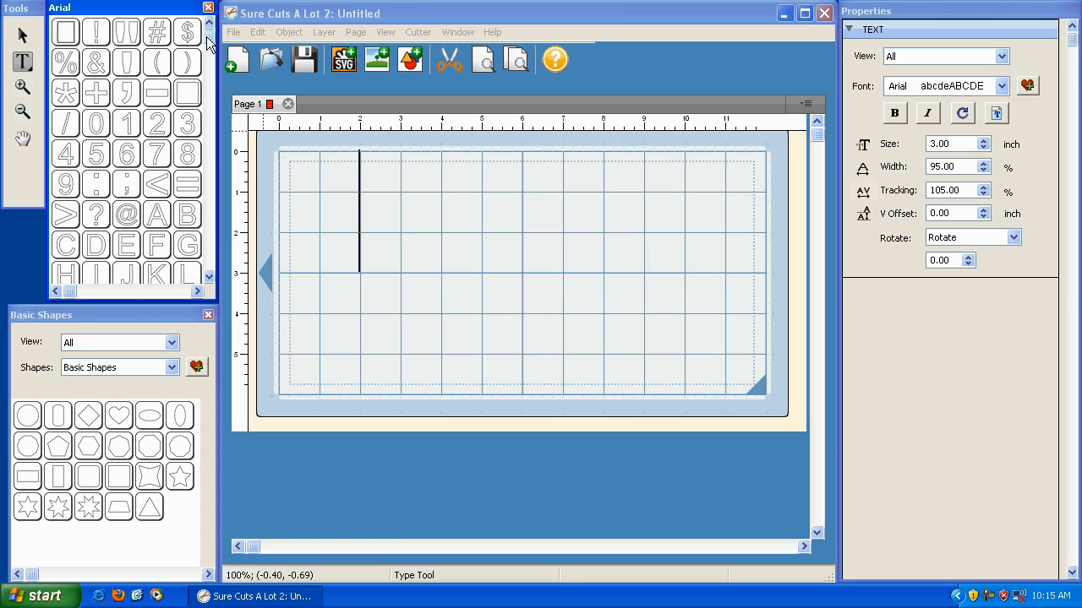
drag(207, 42, 212, 131)
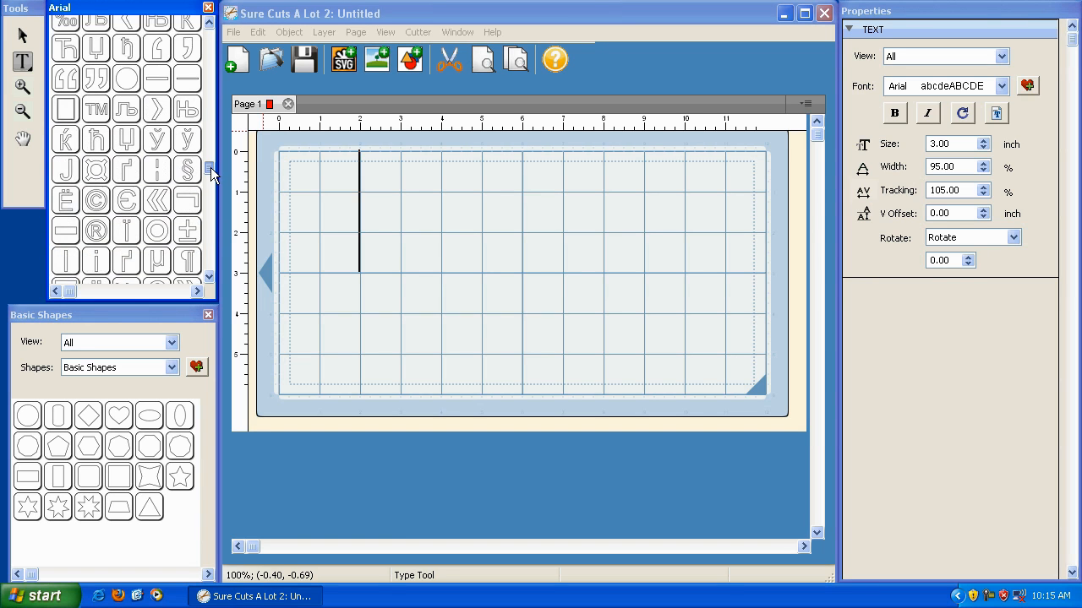
drag(211, 131, 208, 36)
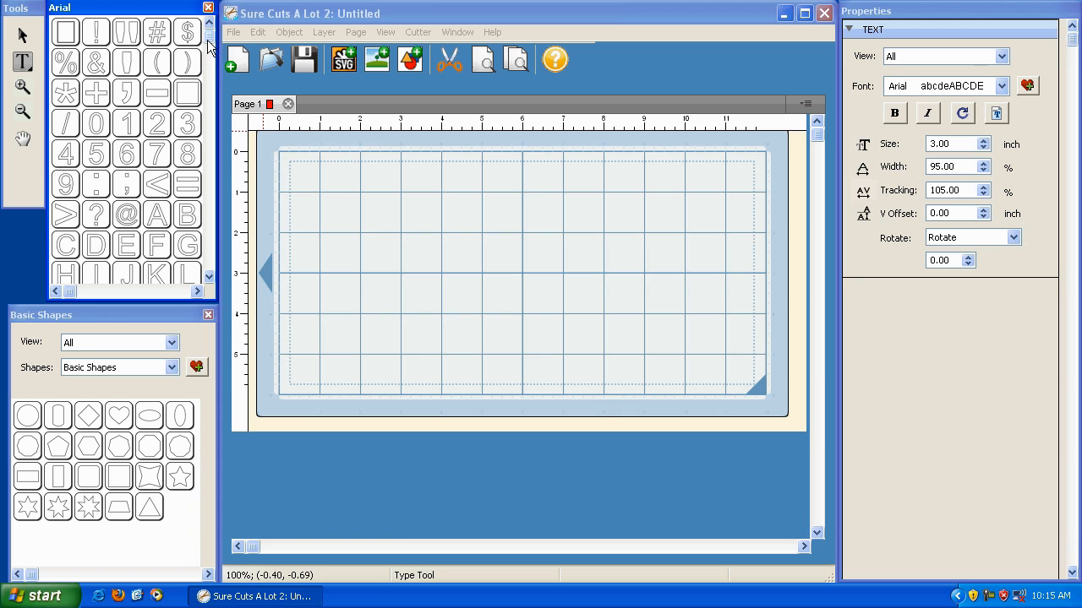
mouse_move(209, 47)
mouse_down()
mouse_move(209, 136)
mouse_move(212, 70)
mouse_up()
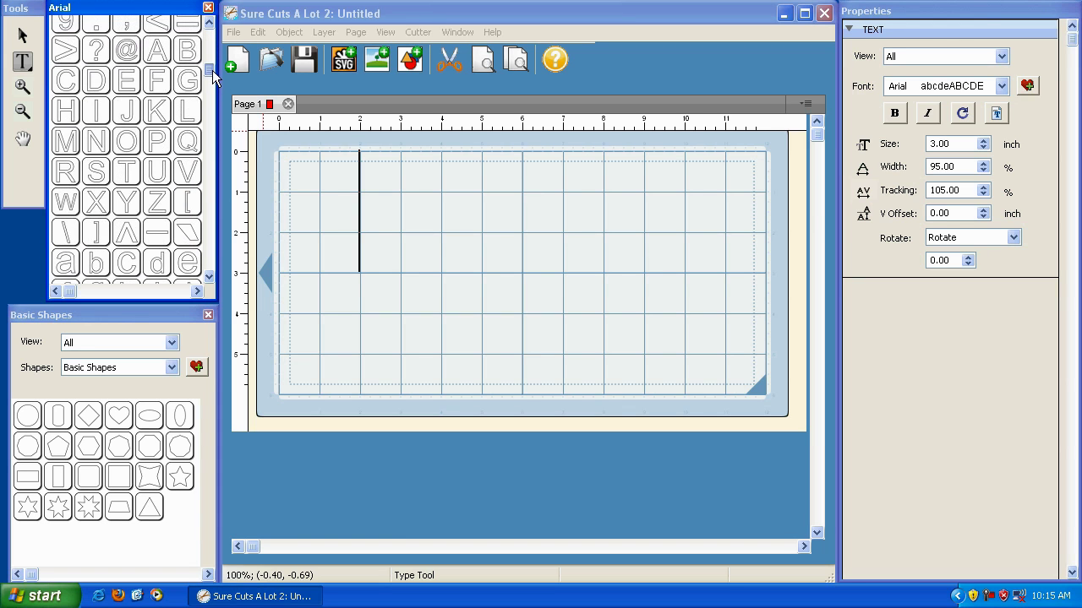
- Spell LOVE again by picking L, O, V, E from the Arial Font Table
click(184, 112)
click(133, 146)
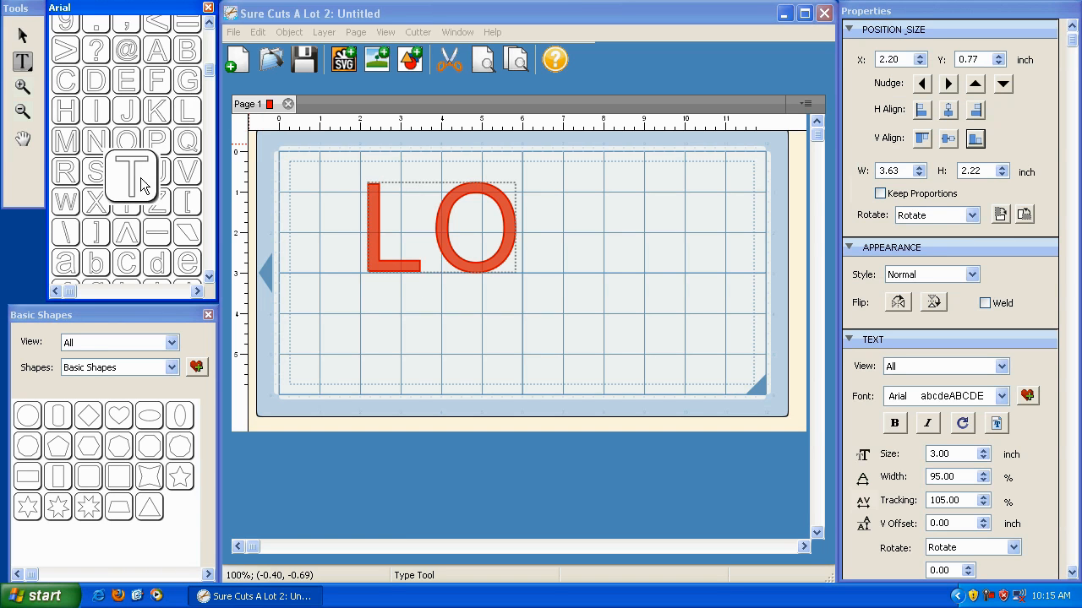
click(187, 172)
click(127, 82)
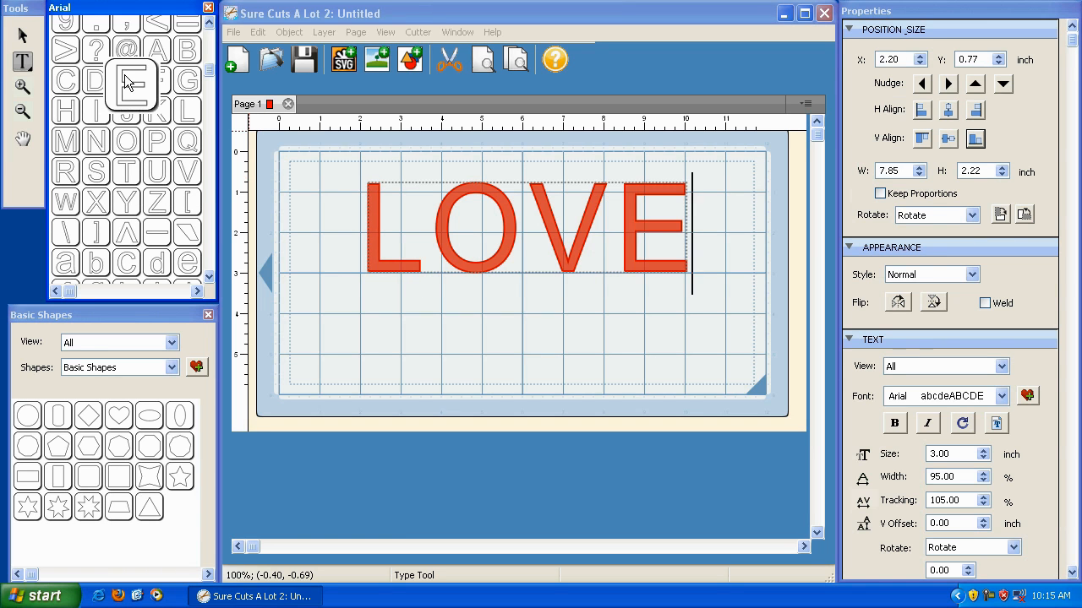
- Shrink LOVE to about 4.18 by 1.18 inches and place it in the mat's top-left corner
click(22, 35)
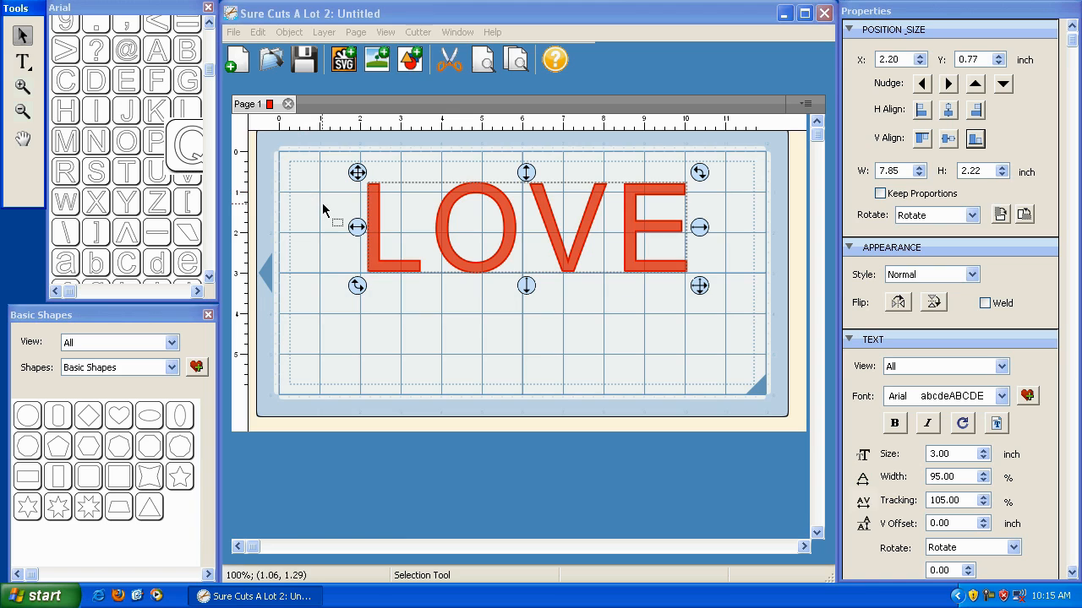
click(210, 73)
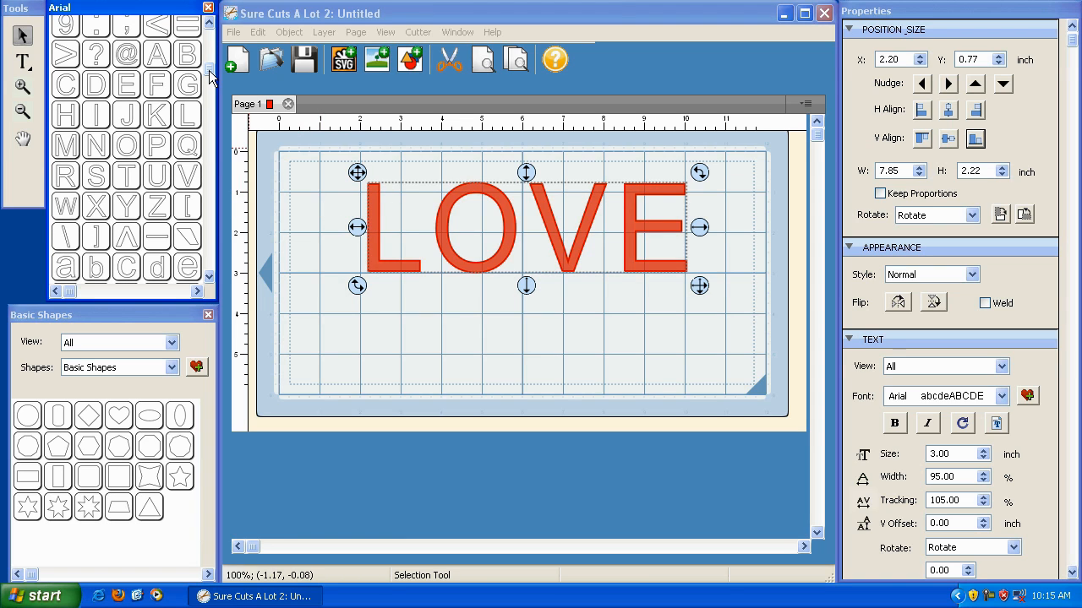
drag(208, 70, 210, 190)
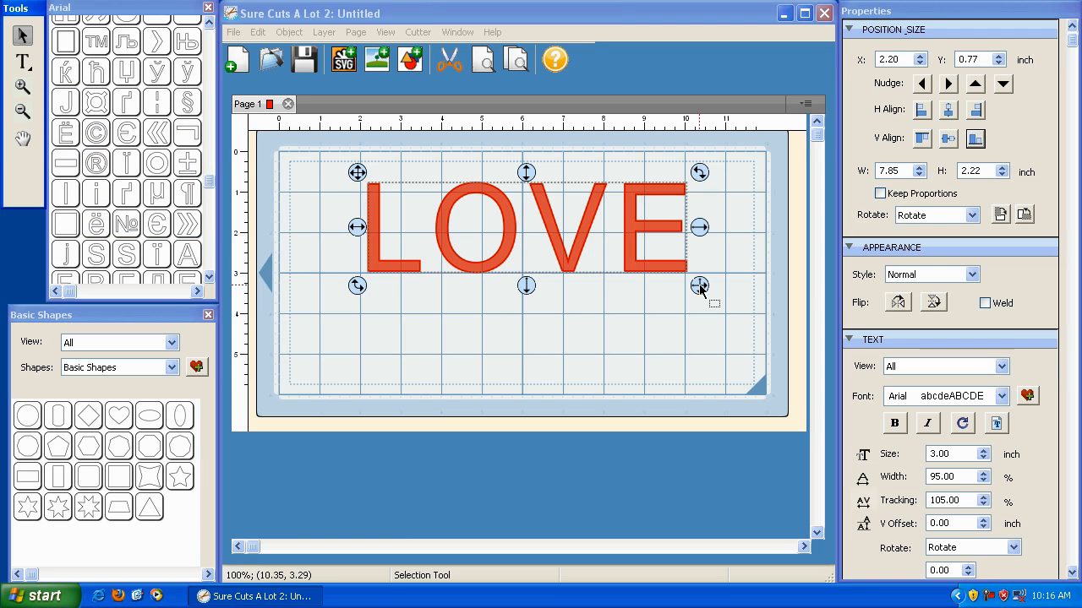
drag(699, 287, 516, 222)
drag(357, 169, 295, 161)
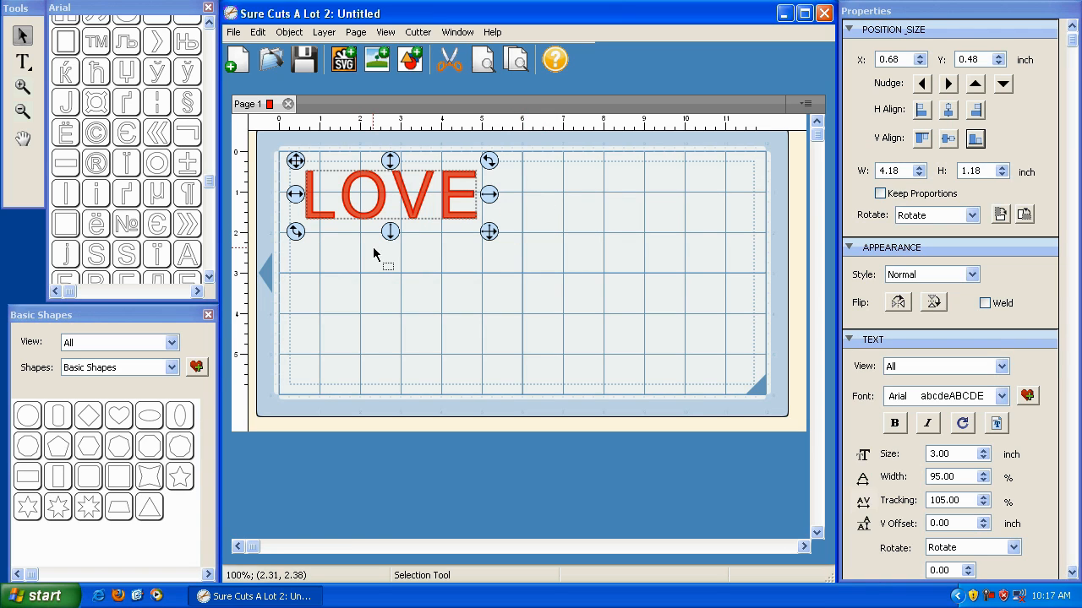
click(139, 315)
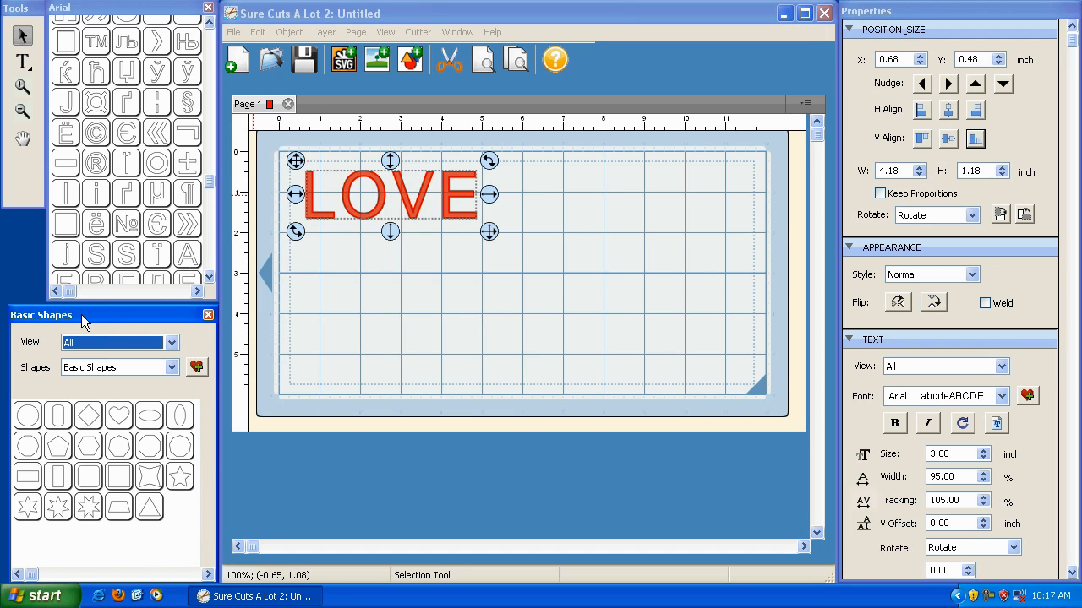
click(458, 32)
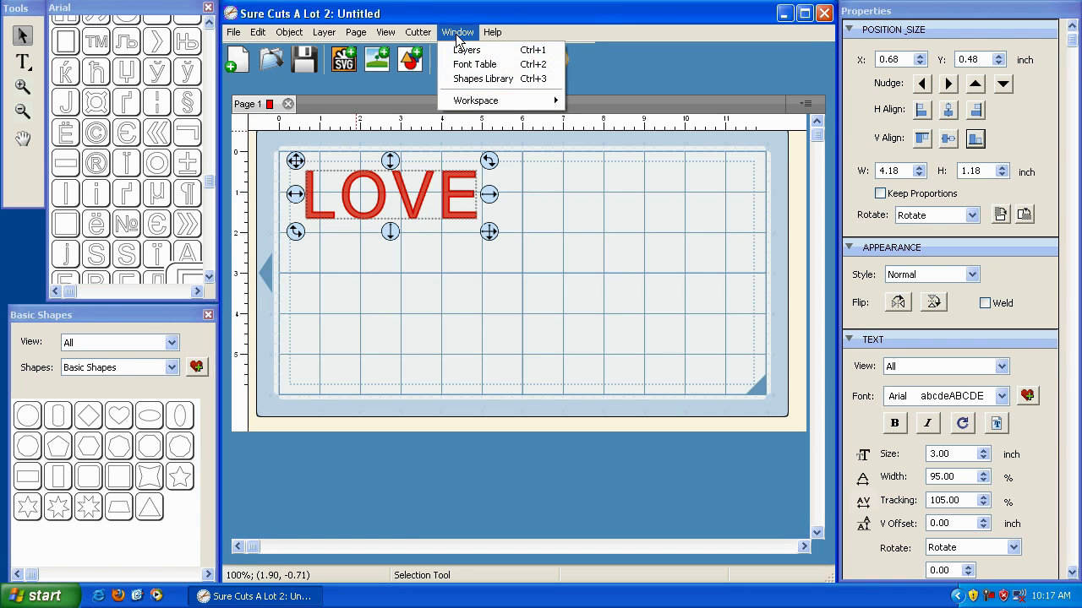
click(469, 78)
click(207, 316)
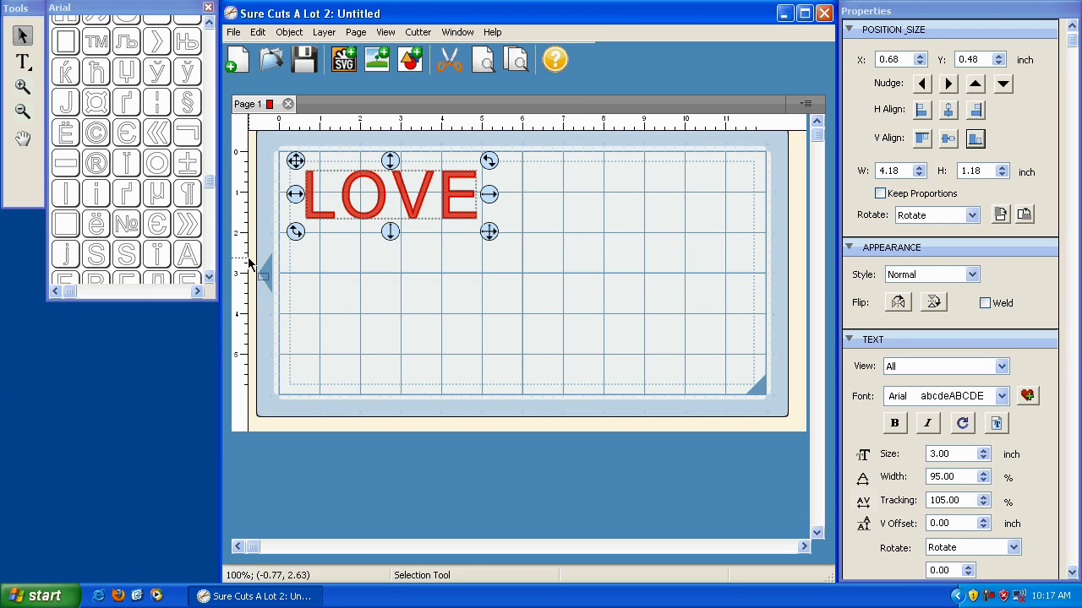
click(457, 32)
click(463, 78)
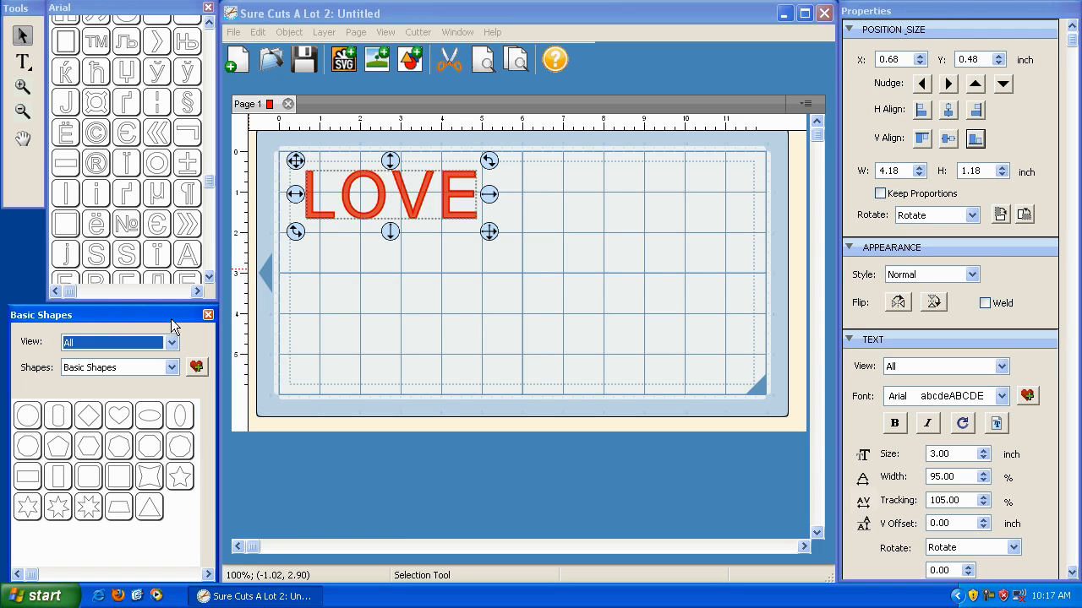
click(173, 369)
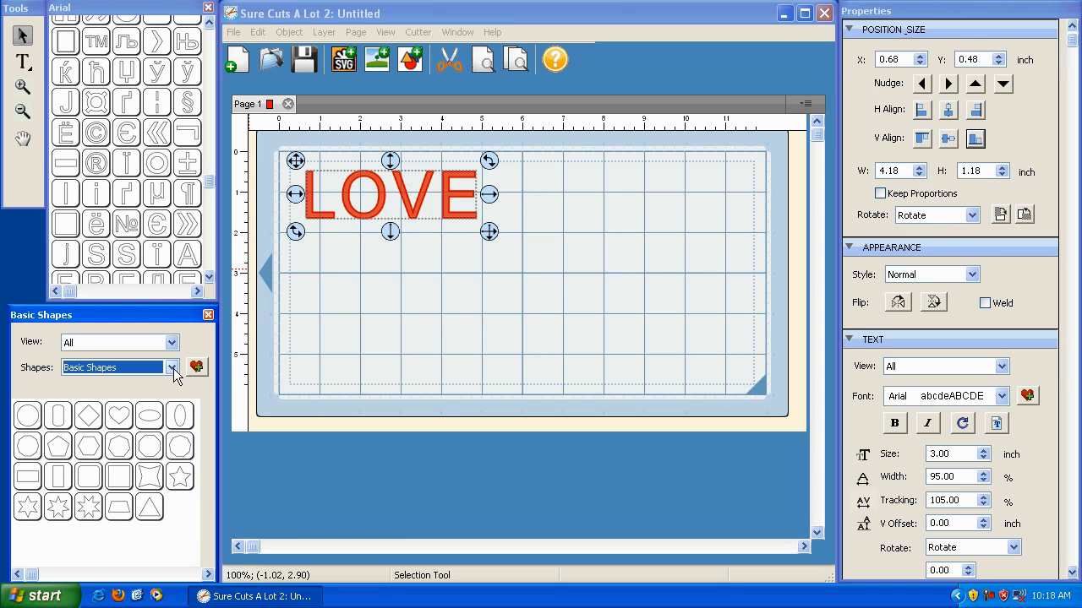
click(174, 368)
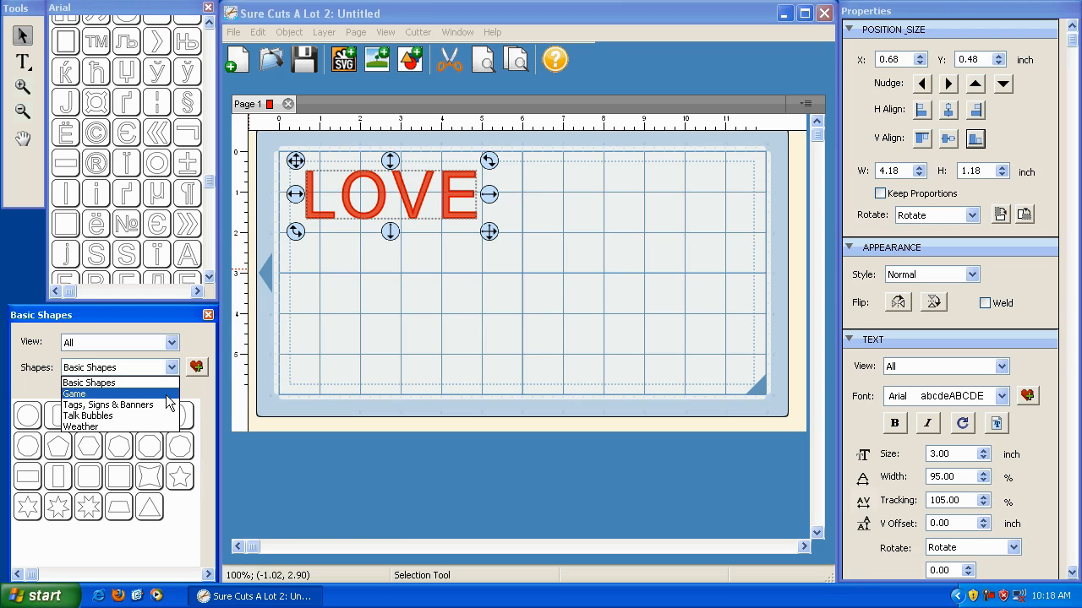
click(94, 385)
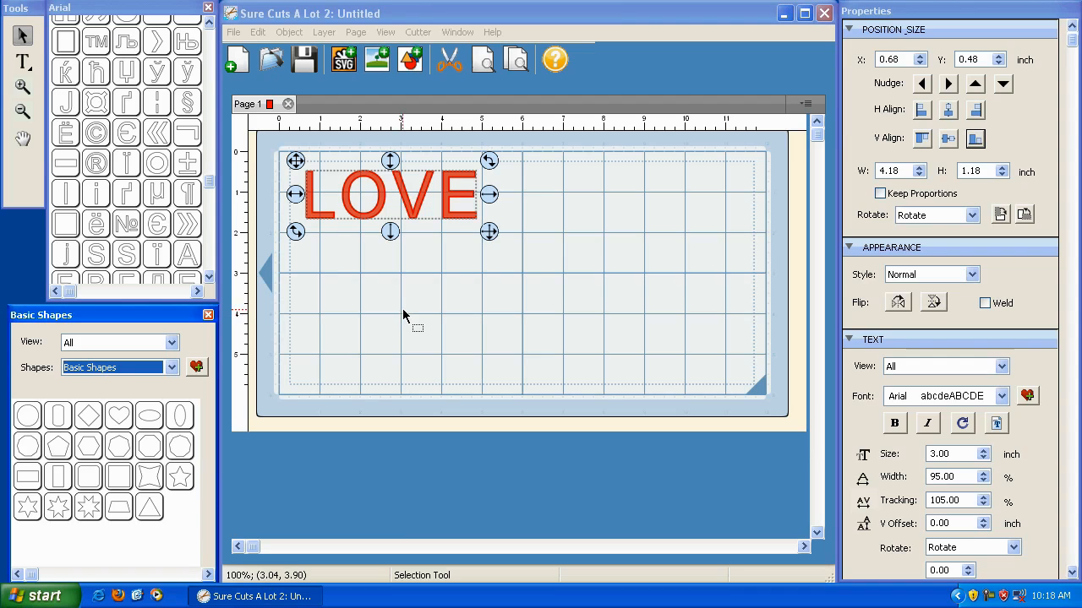
- Add a heart from Basic Shapes and enlarge it to about five inches wide on the mat
click(664, 209)
mouse_move(118, 416)
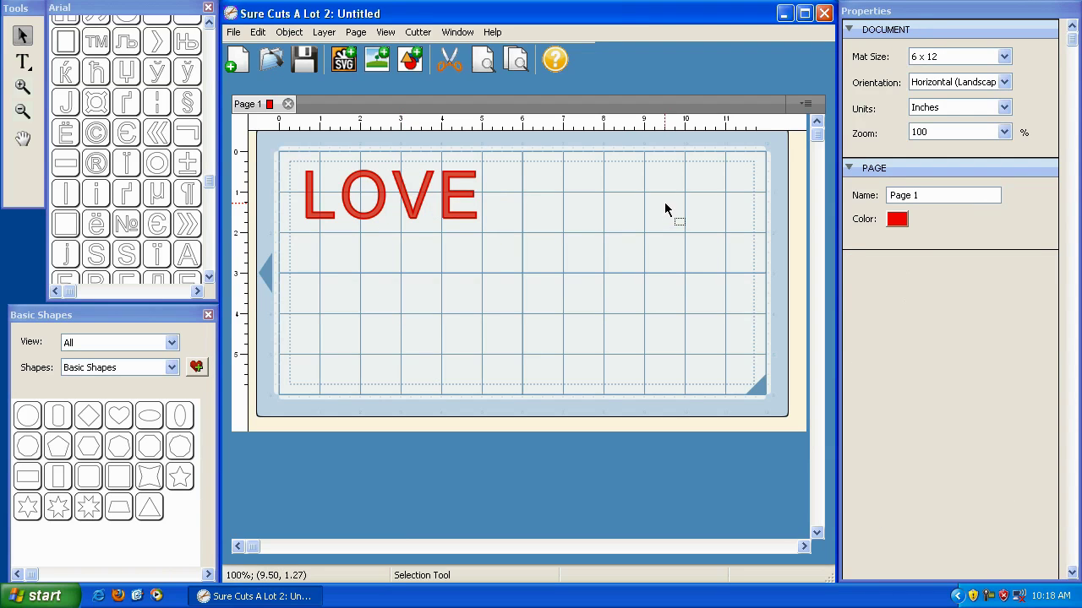
double_click(121, 417)
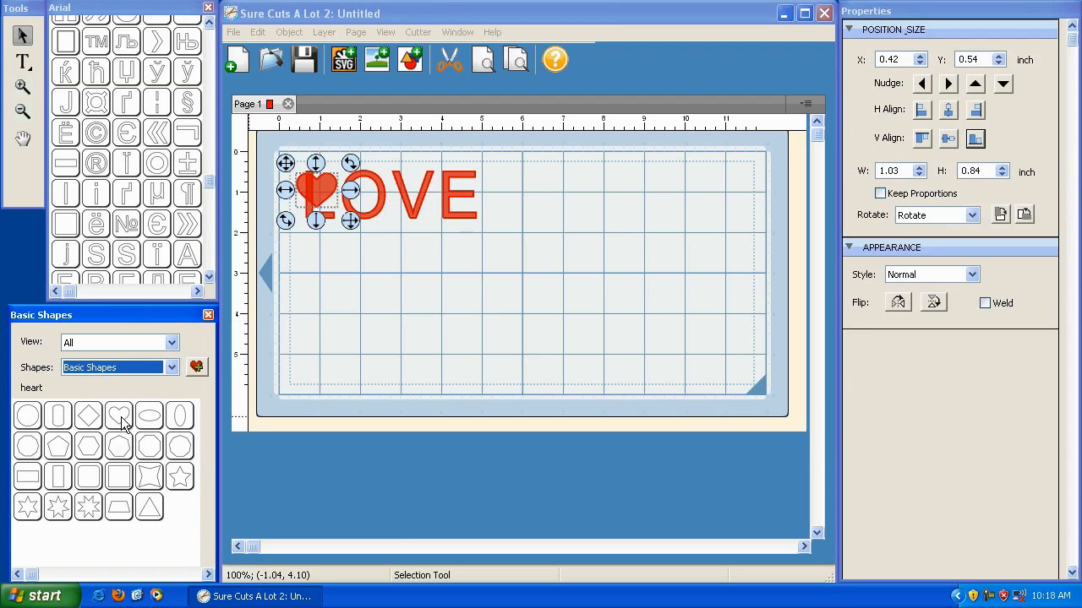
drag(284, 163, 451, 241)
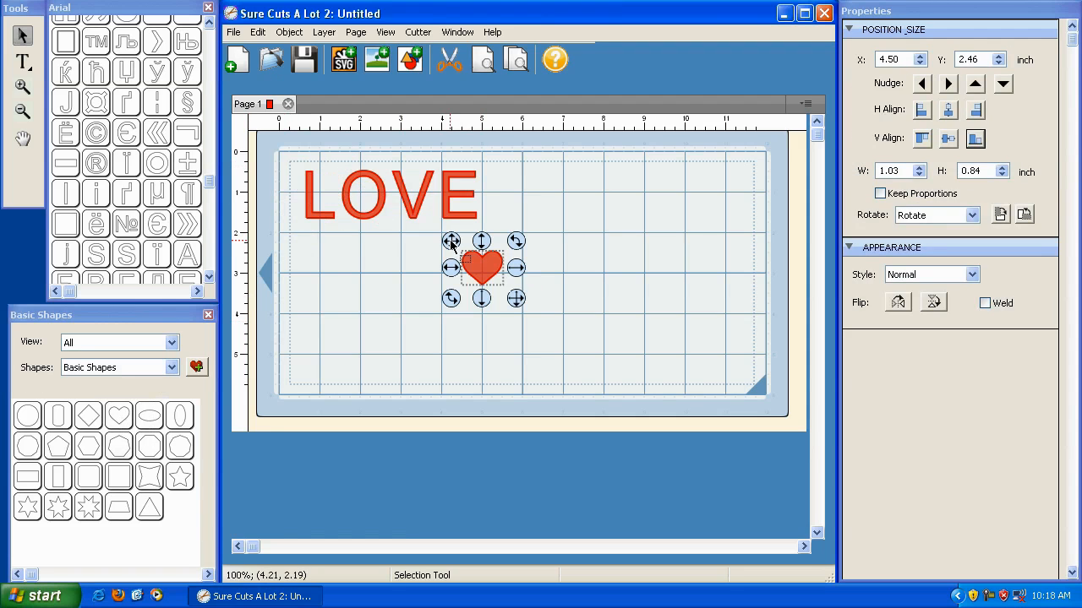
mouse_move(516, 298)
mouse_down()
mouse_move(683, 371)
mouse_move(686, 336)
mouse_up()
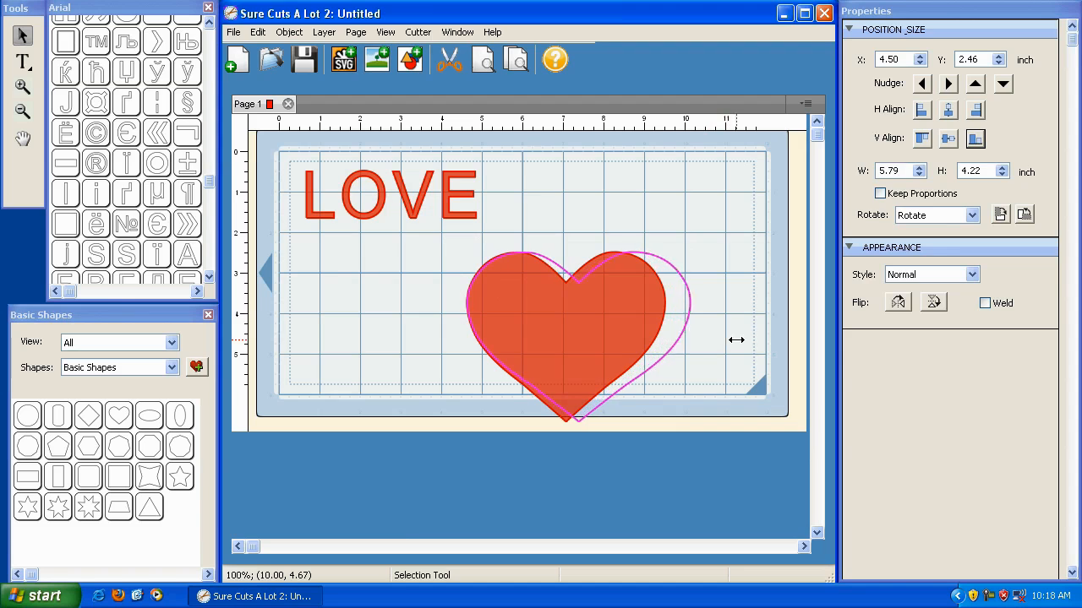
- Tilt the heart slightly and move it up to the right of LOVE
drag(685, 241, 704, 295)
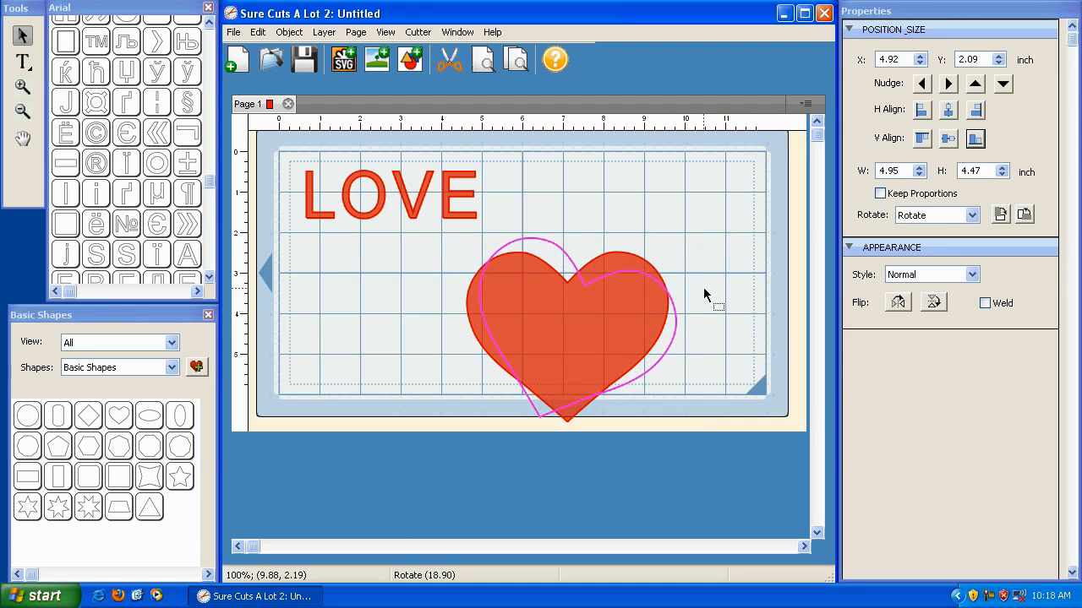
drag(464, 238, 511, 161)
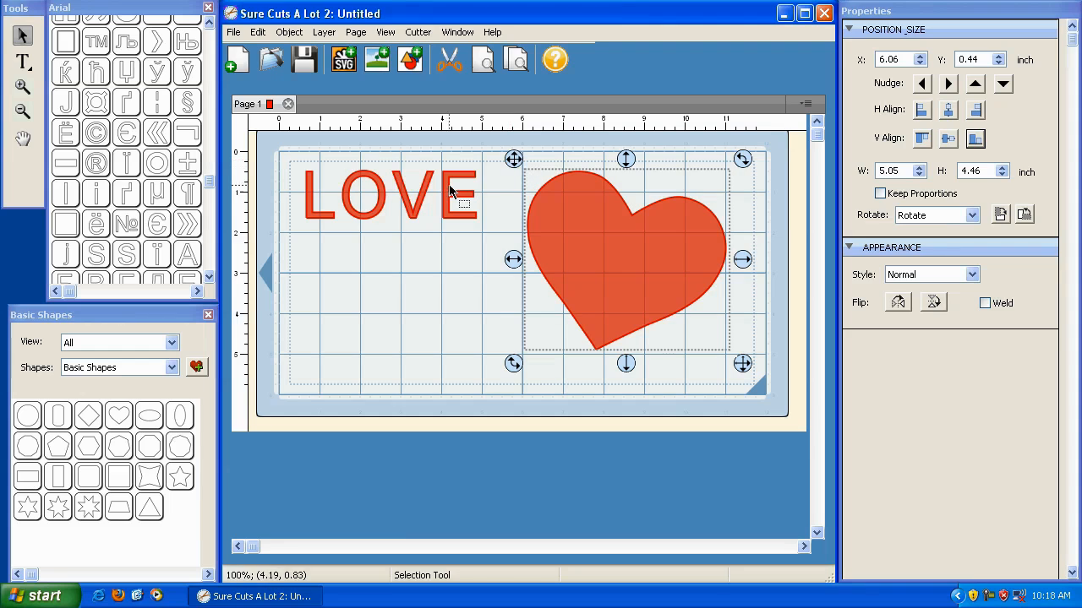
click(412, 196)
- Shrink and tilt LOVE and fit it across the middle of the heart
drag(490, 232, 460, 218)
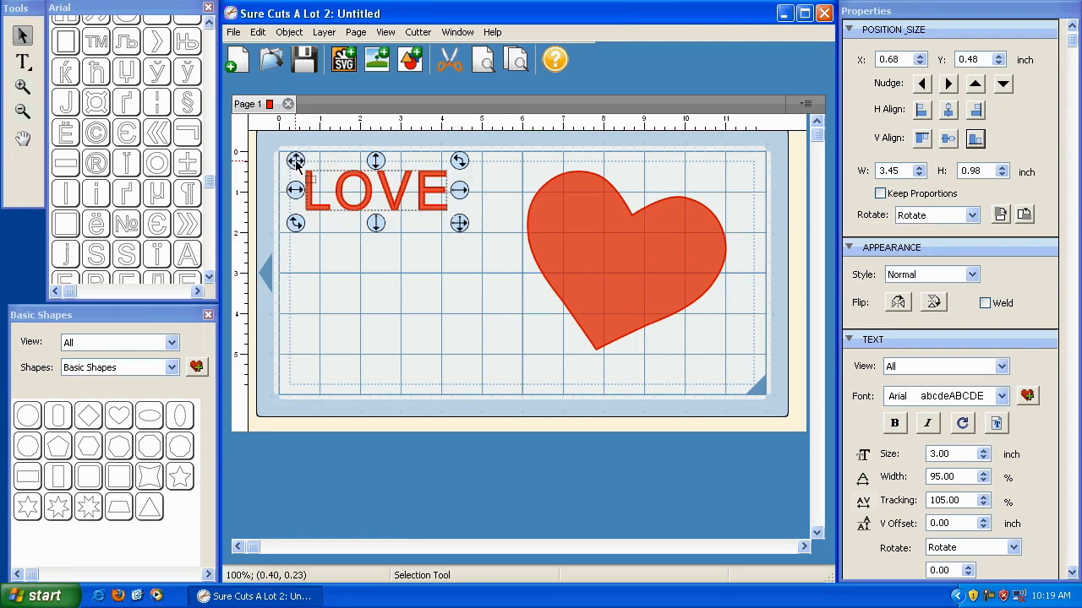
drag(295, 160, 545, 224)
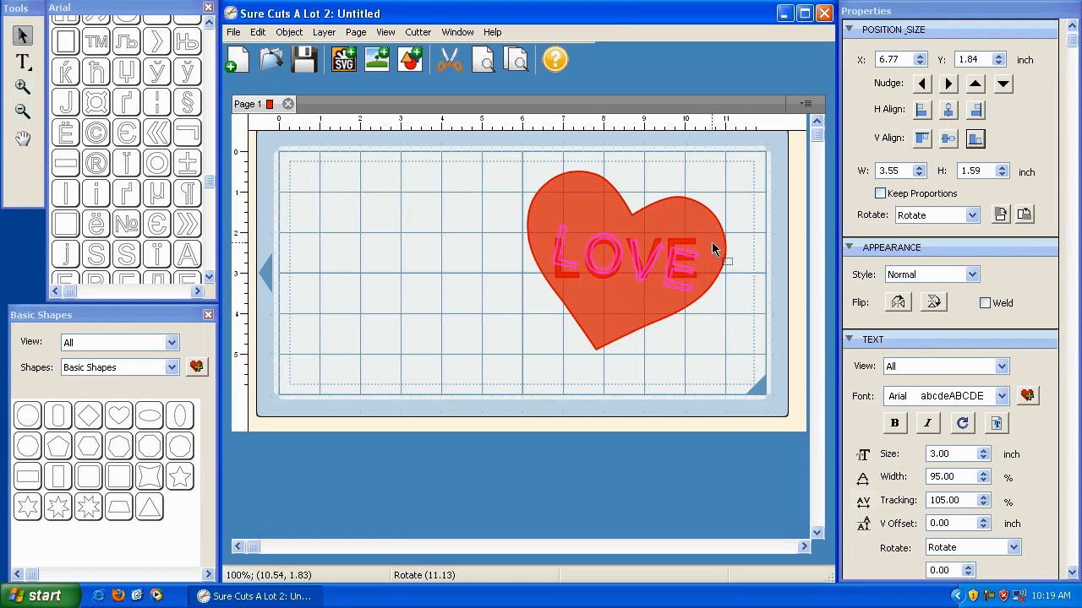
drag(708, 228, 712, 246)
drag(558, 222, 541, 208)
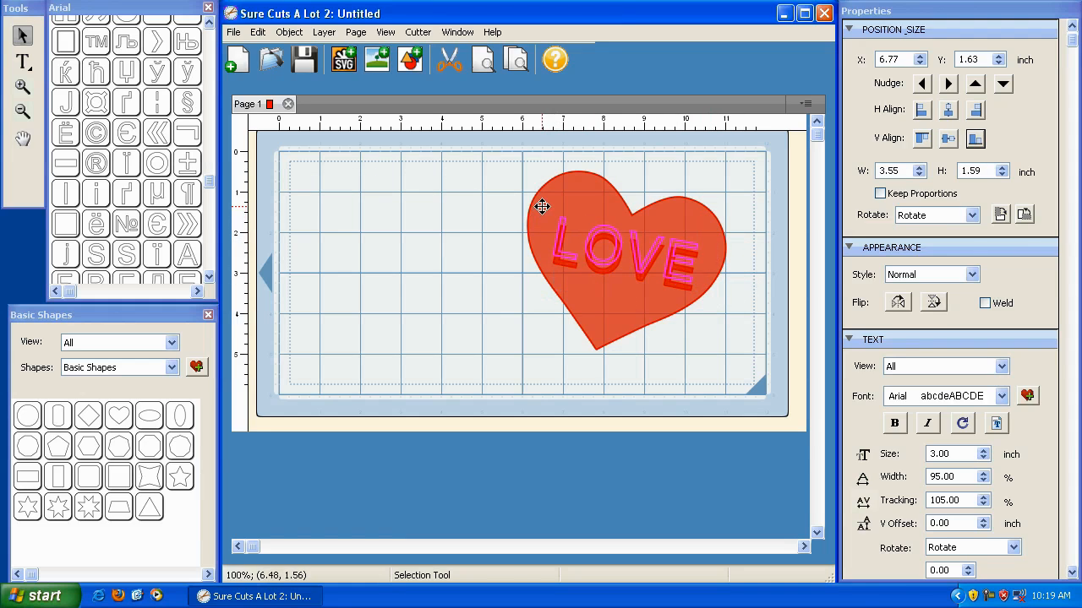
drag(713, 296, 706, 290)
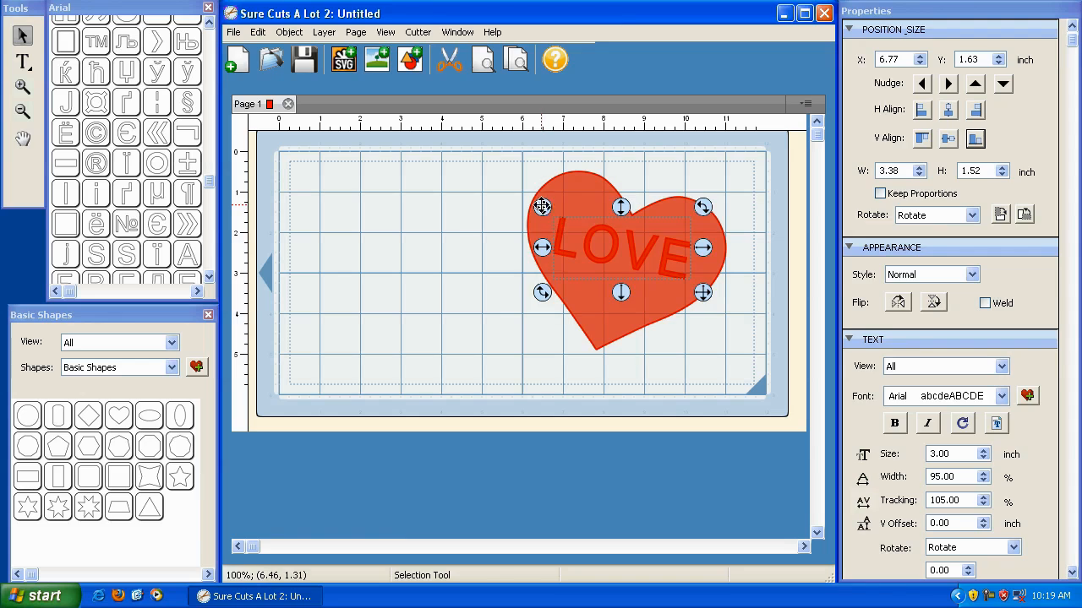
click(463, 218)
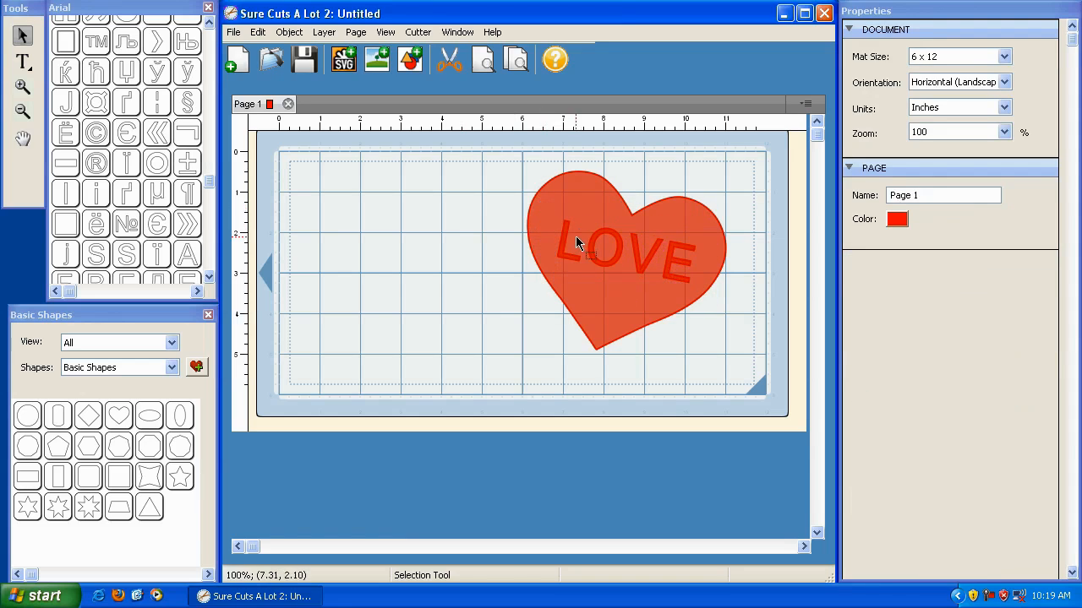
- Nudge the heart's position slightly and deselect it
click(605, 247)
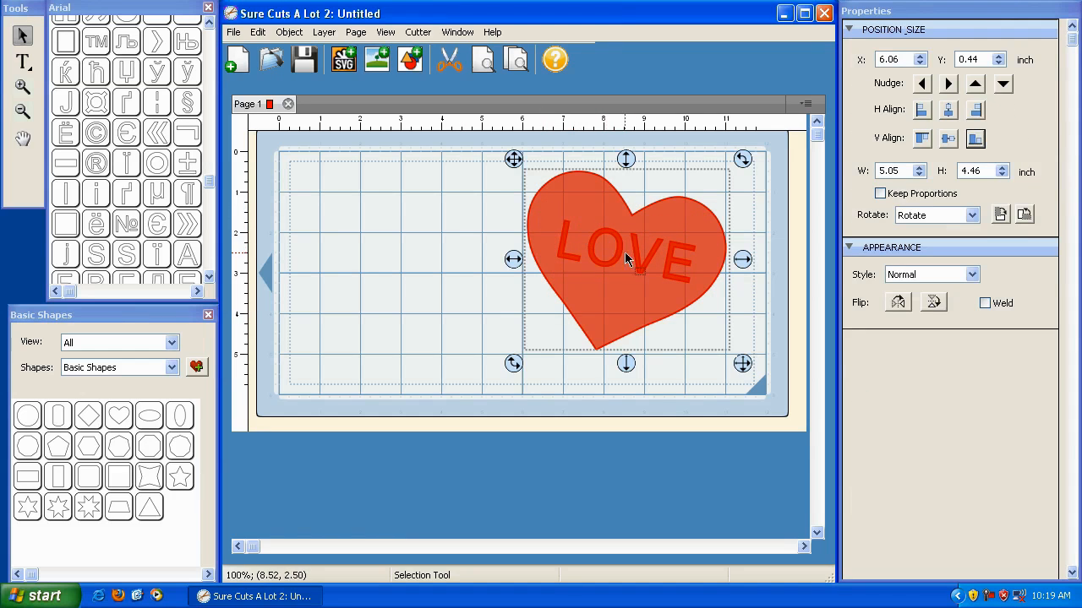
mouse_move(512, 160)
mouse_down()
mouse_move(485, 160)
mouse_move(526, 159)
mouse_move(515, 159)
mouse_up()
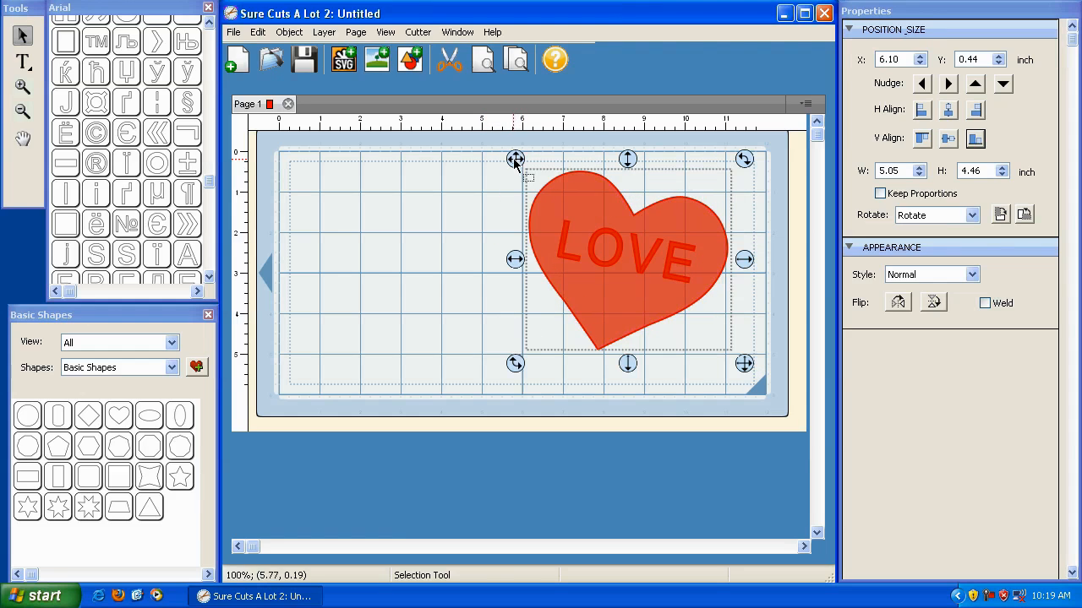
click(487, 163)
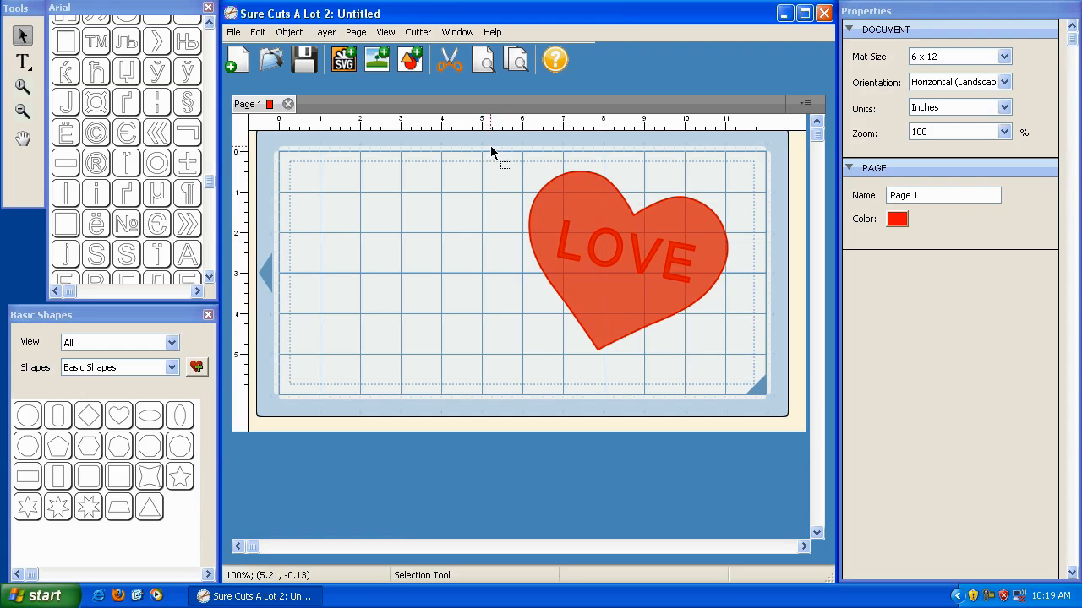
- Marquee-select the heart and LOVE and group them with Object > Group
drag(490, 147, 755, 385)
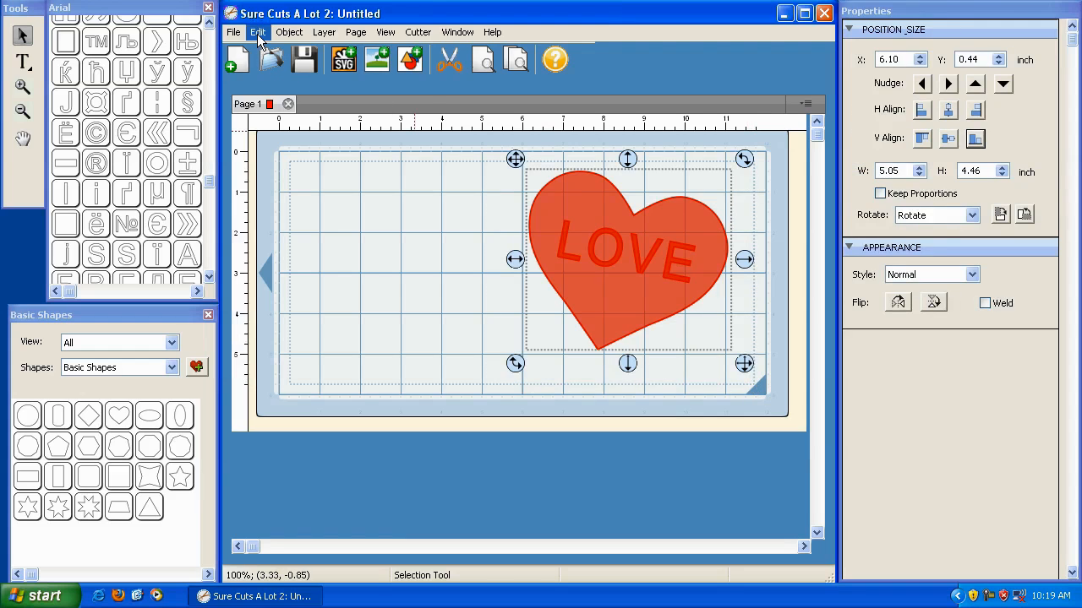
click(284, 34)
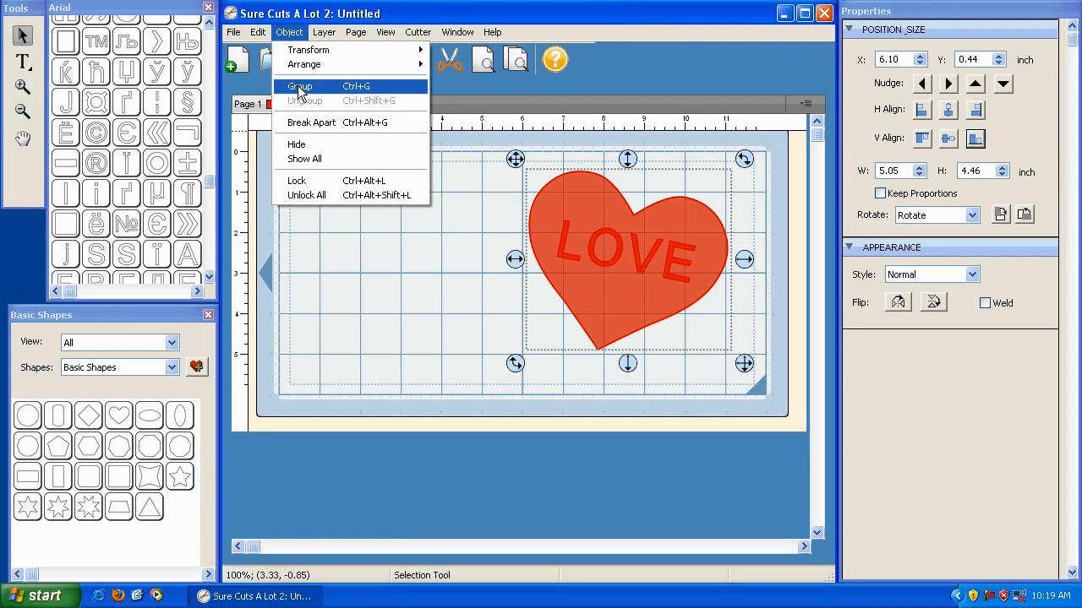
click(300, 87)
- Shift the grouped design toward the mat's centre and preview it as cut outlines
mouse_move(516, 159)
mouse_down()
mouse_move(401, 158)
mouse_move(485, 160)
mouse_move(443, 184)
mouse_up()
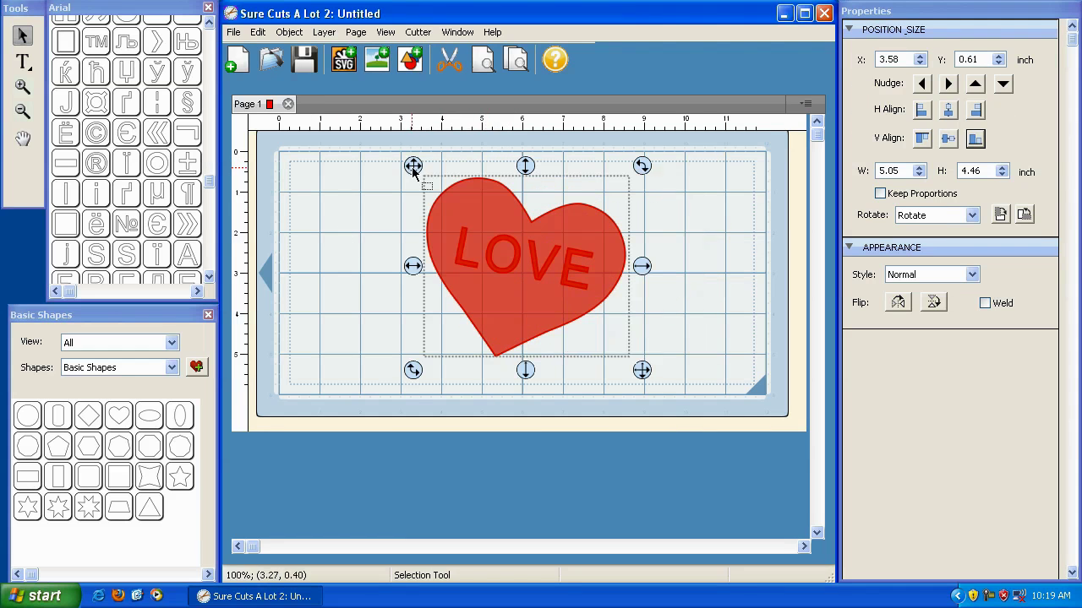
click(682, 202)
click(596, 226)
drag(412, 165, 433, 165)
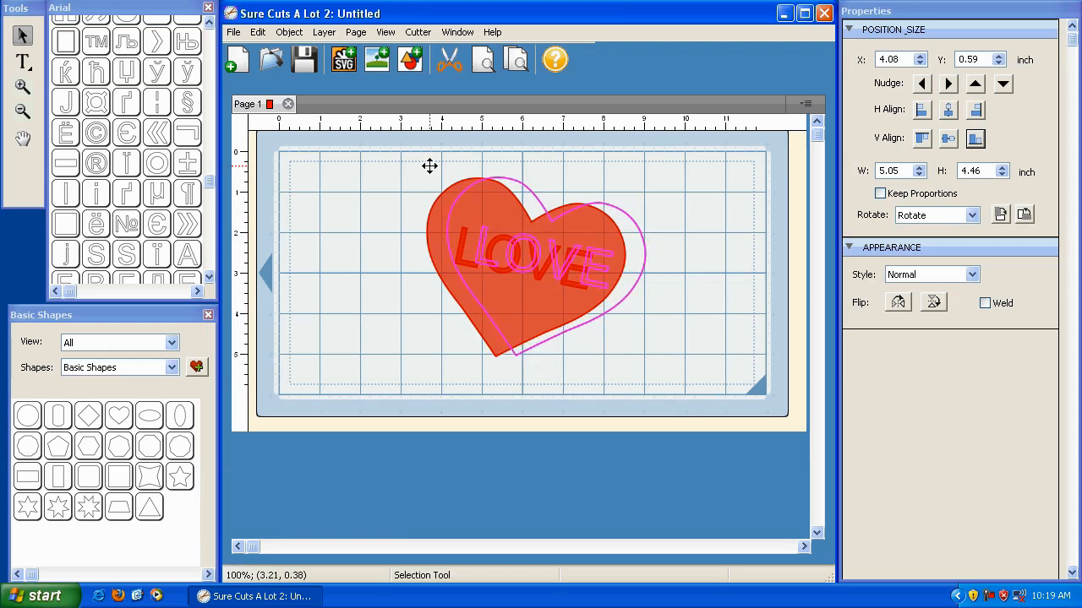
click(683, 194)
click(543, 199)
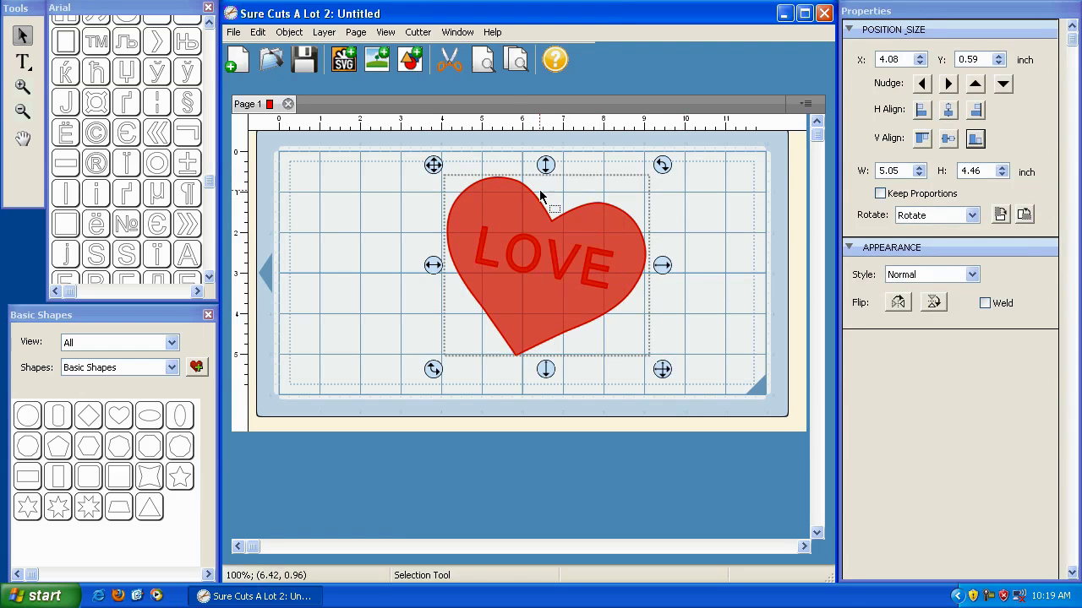
click(482, 61)
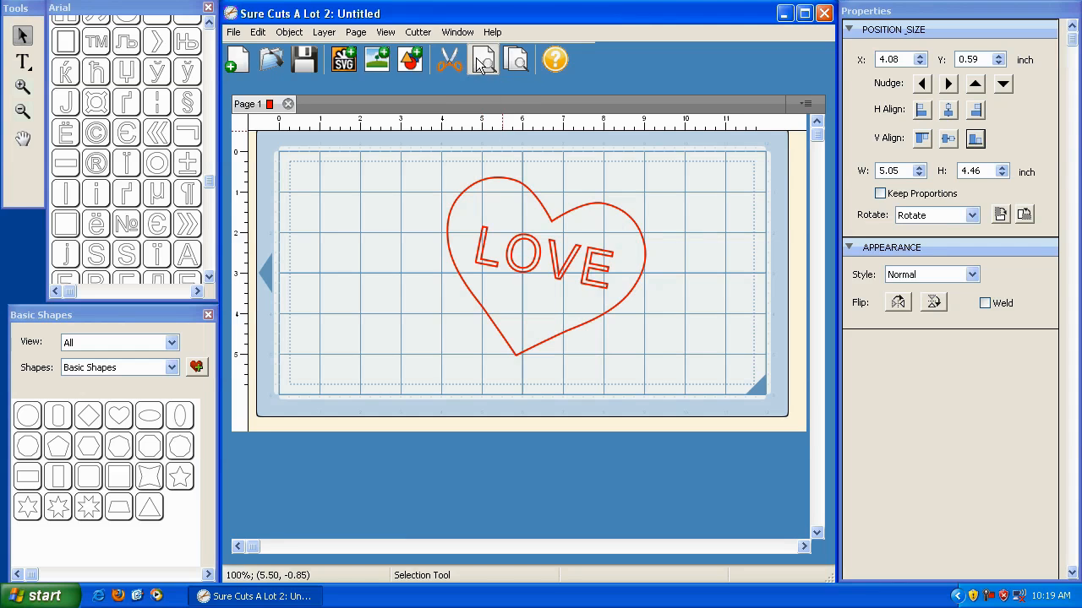
- Toggle back to the filled view, reselect the group and show the red cut outlines again
click(656, 198)
click(492, 204)
click(483, 61)
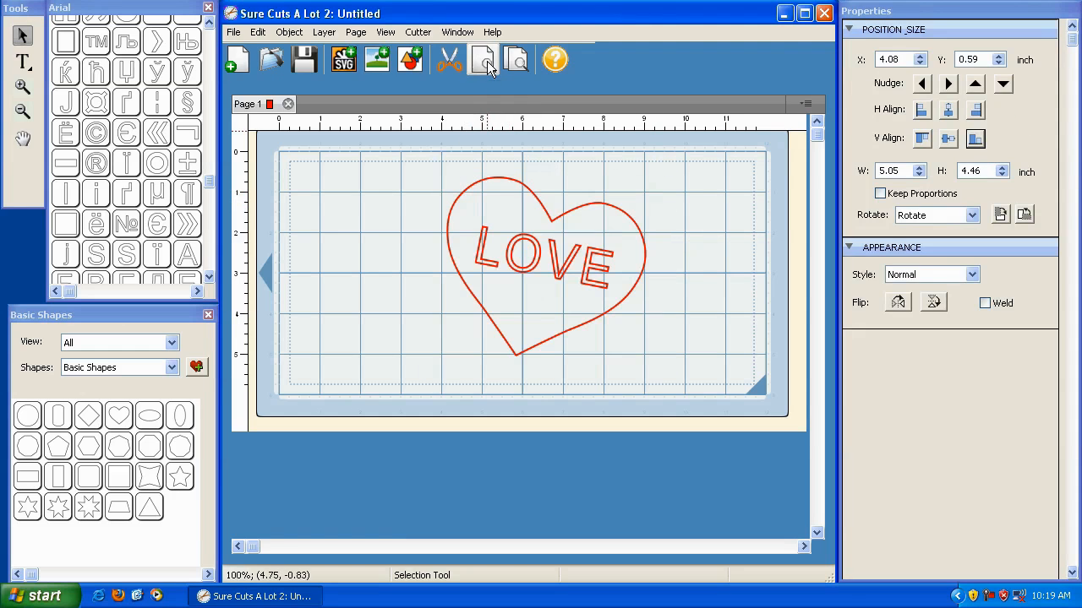